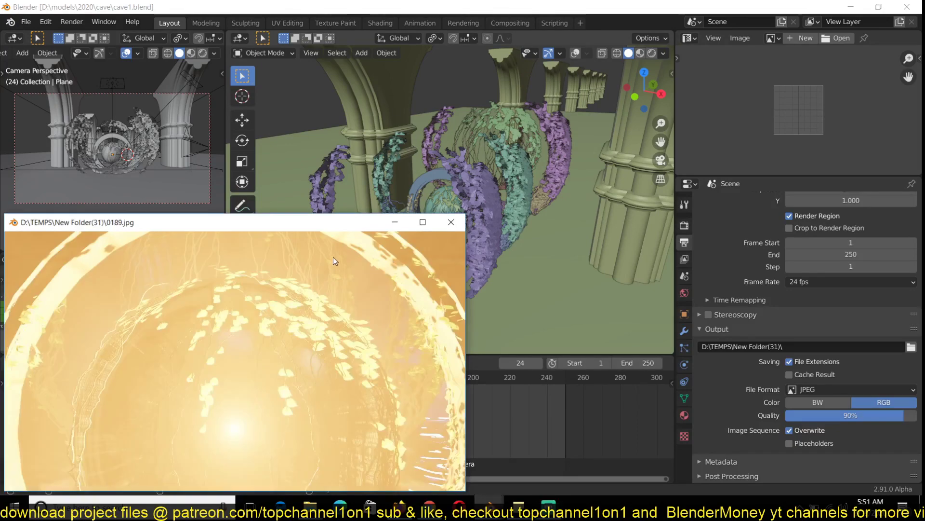
Step: Close the rendered image 0189.jpg to return to the cave scene
click(451, 221)
mouse_move(436, 235)
middle_down()
mouse_move(465, 242)
mouse_move(426, 242)
middle_up()
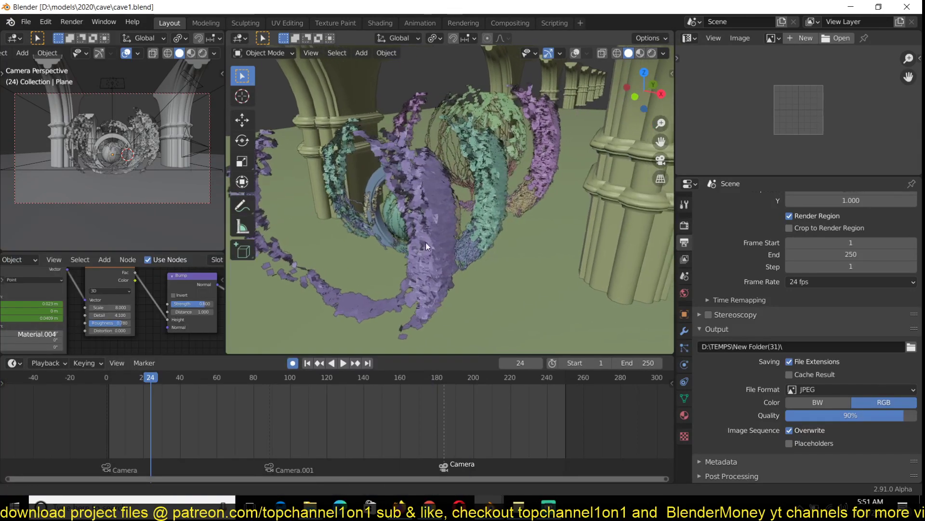
scroll(426, 242, down, 5)
Step: Look up the IvyGen add-on in the preferences with the search "ivy" and check its Ivy Generator settings in the 3D viewport
click(46, 22)
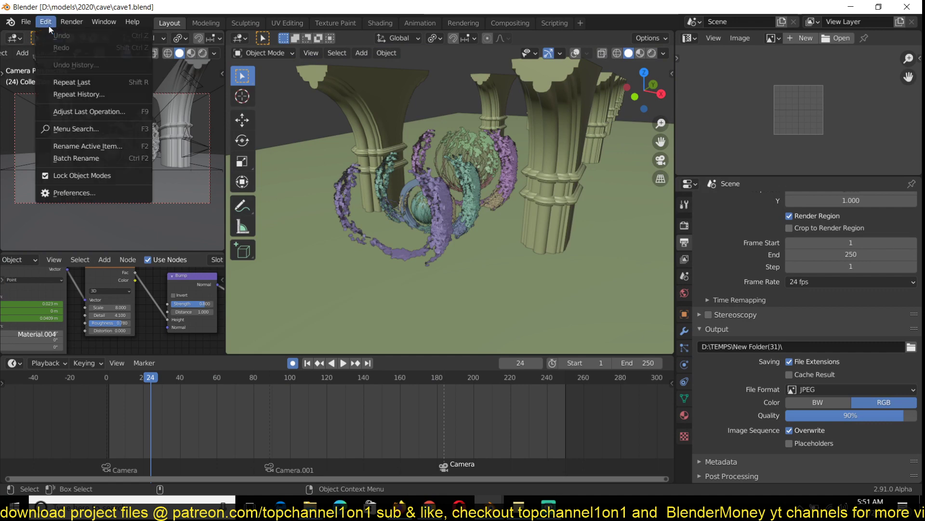
click(73, 193)
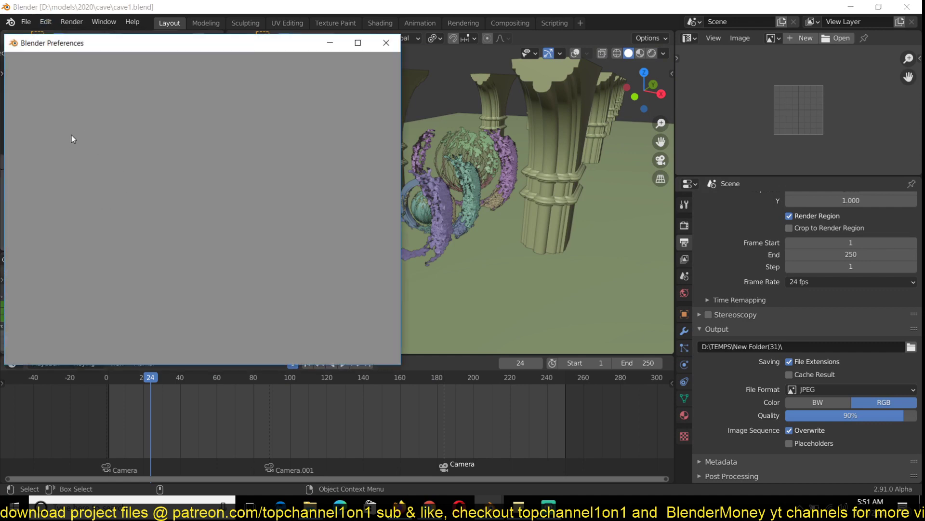
click(333, 77)
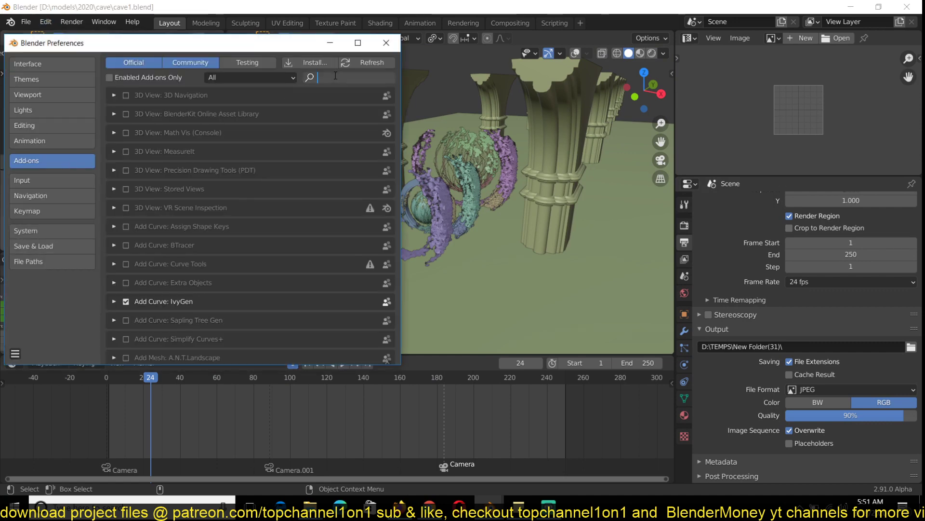
text(ivy)
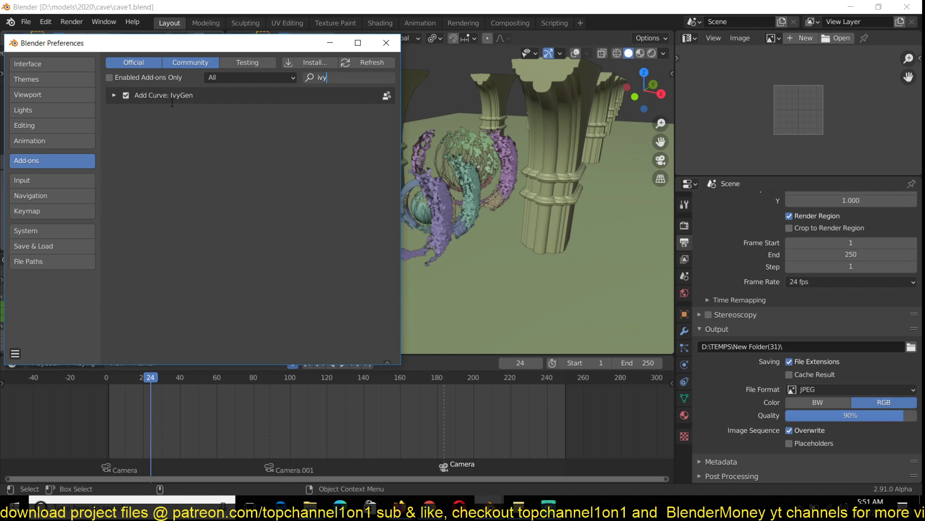
click(386, 43)
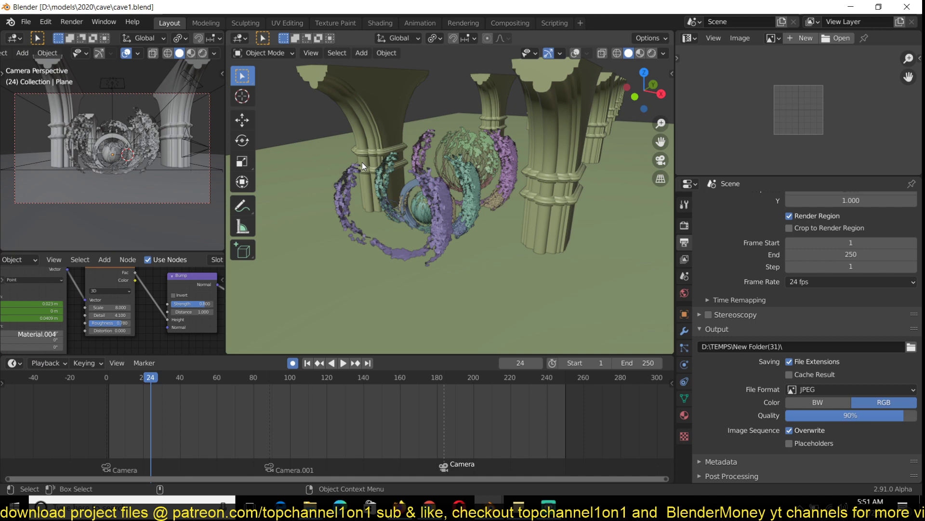
key(n)
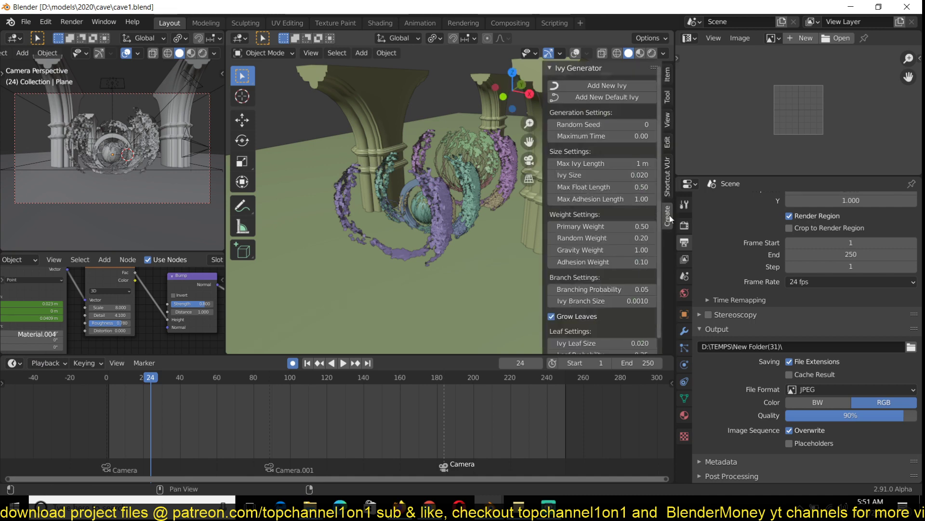
shift+middle_drag(439, 220, 285, 249)
key(n)
Step: Show the viewport overlays and place the 3D cursor on the floor beside the base of the nearest pillar
scroll(495, 247, up, 3)
shift+middle_drag(434, 288, 527, 218)
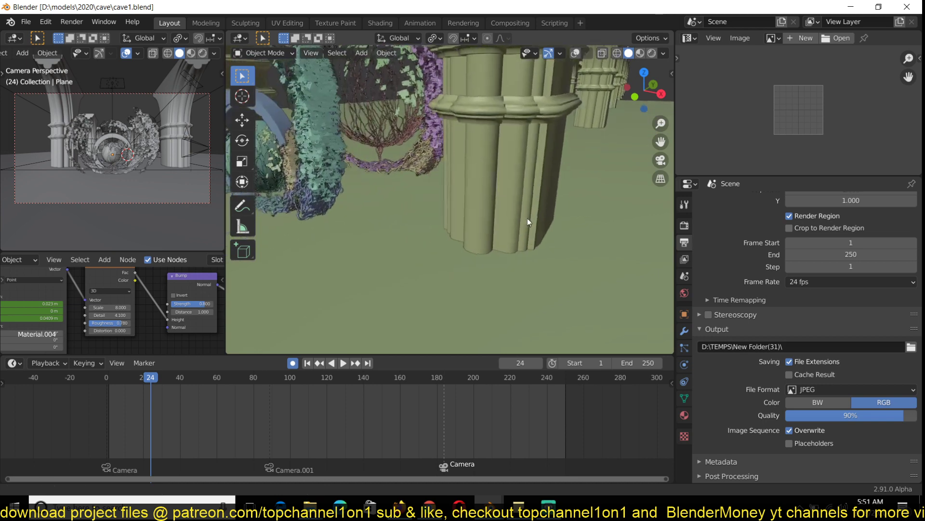
scroll(515, 229, down, 1)
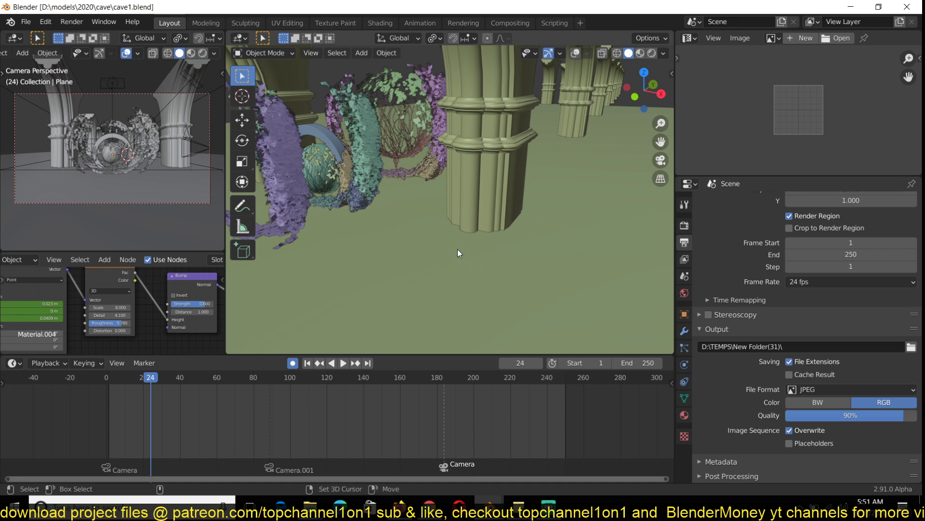
click(575, 53)
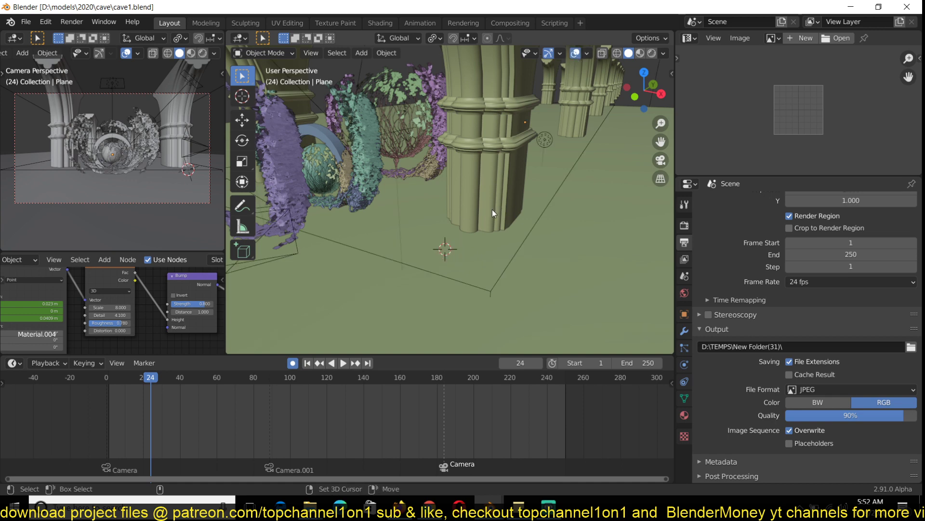
shift+right_click(337, 186)
shift+right_click(446, 250)
shift+right_click(541, 267)
shift+right_click(406, 259)
shift+right_click(336, 184)
shift+right_click(530, 235)
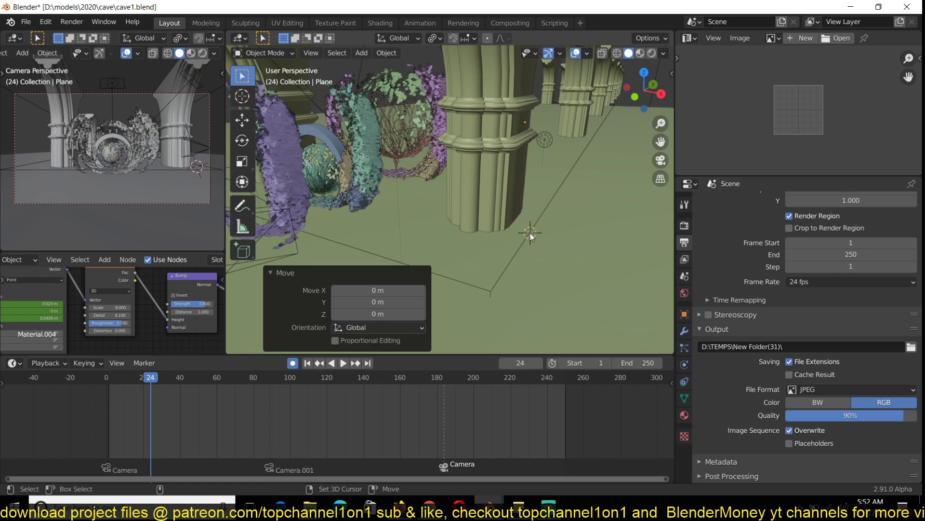
shift+right_click(444, 253)
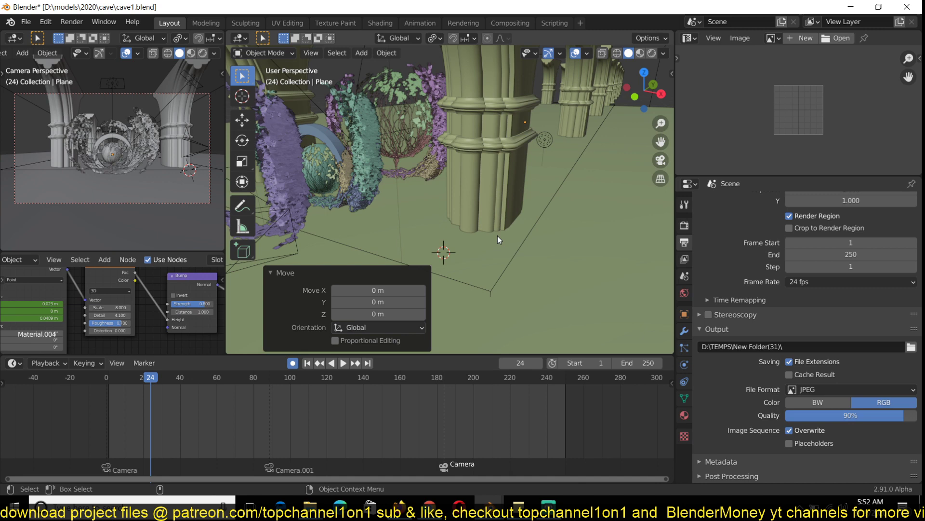
Step: Start the Shortcut VUr on-screen key display, docked right
key(n)
click(667, 176)
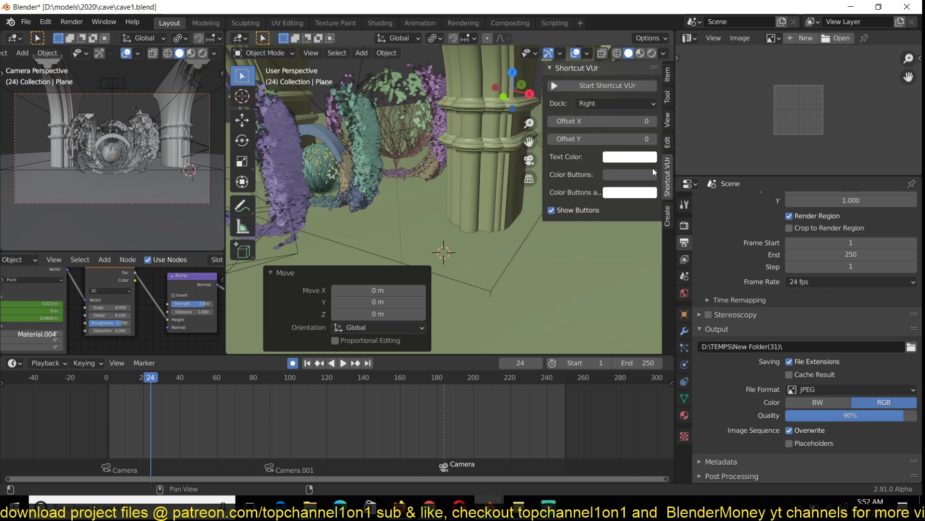
click(625, 87)
key(n)
Step: Select the pillars object Circle.005 and grow a new ivy on it from the 3D cursor with the Ivy Generator
scroll(486, 226, up, 3)
mouse_move(487, 227)
middle_down()
mouse_move(511, 189)
mouse_move(474, 217)
middle_up()
scroll(511, 189, down, 2)
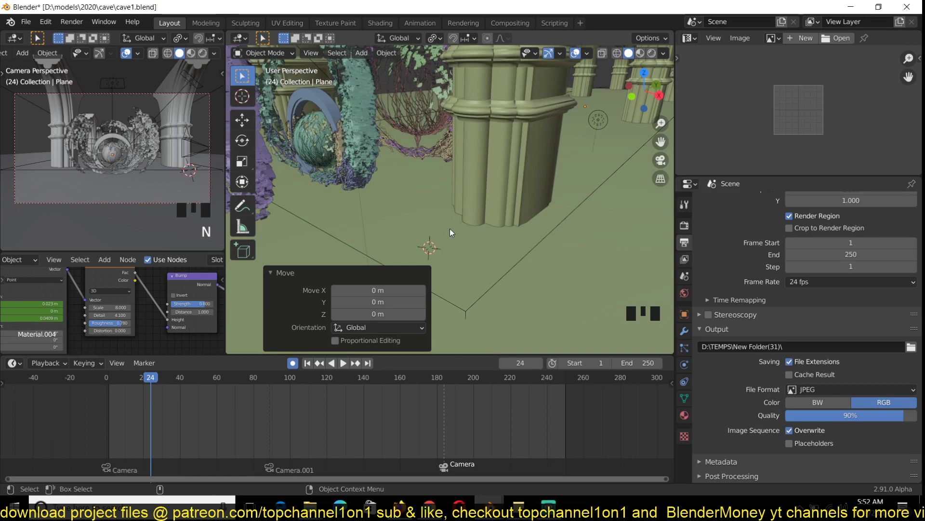
click(497, 148)
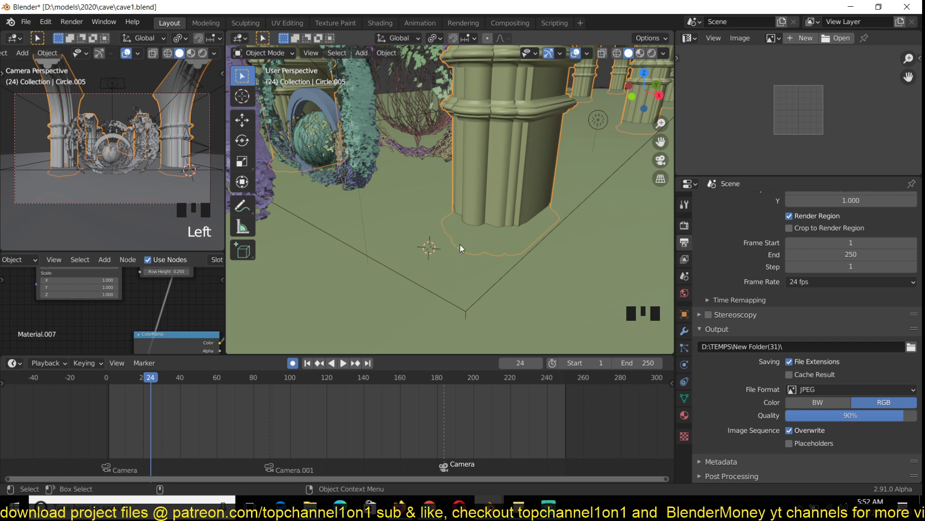
key(n)
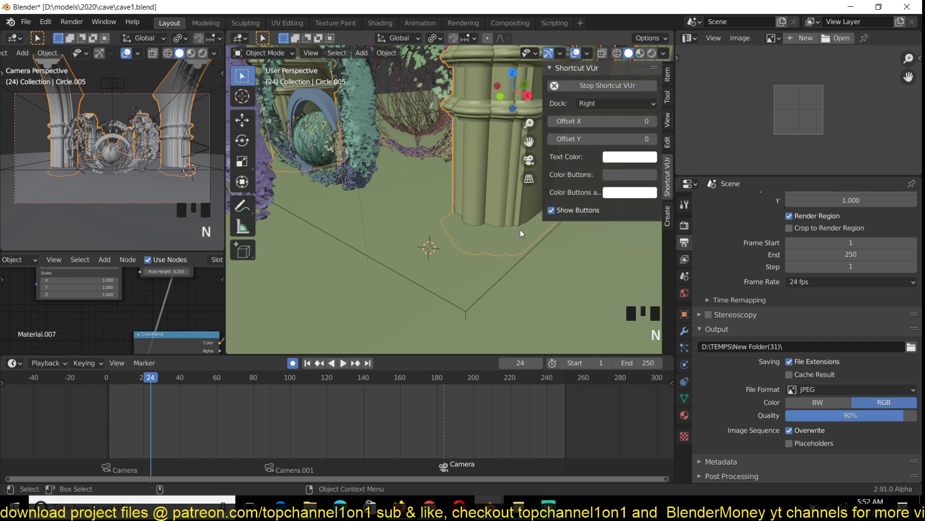
click(667, 213)
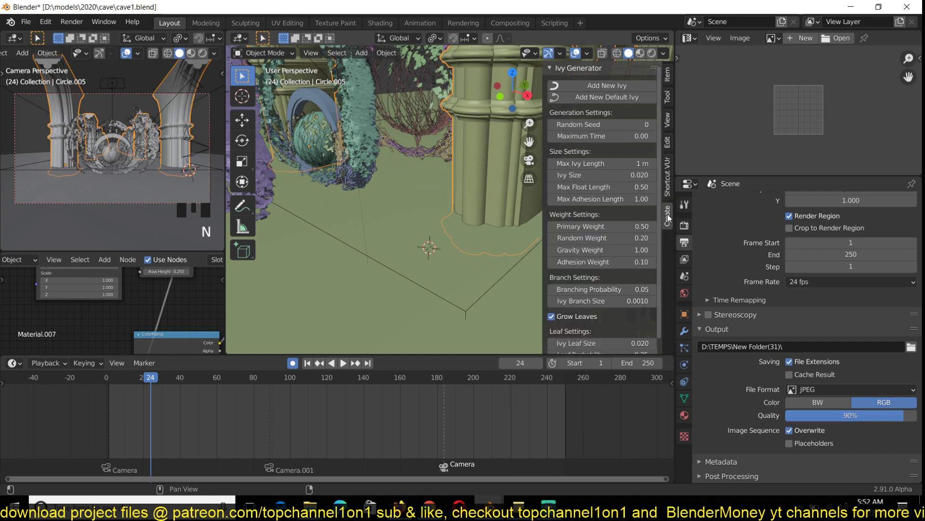
double_click(607, 85)
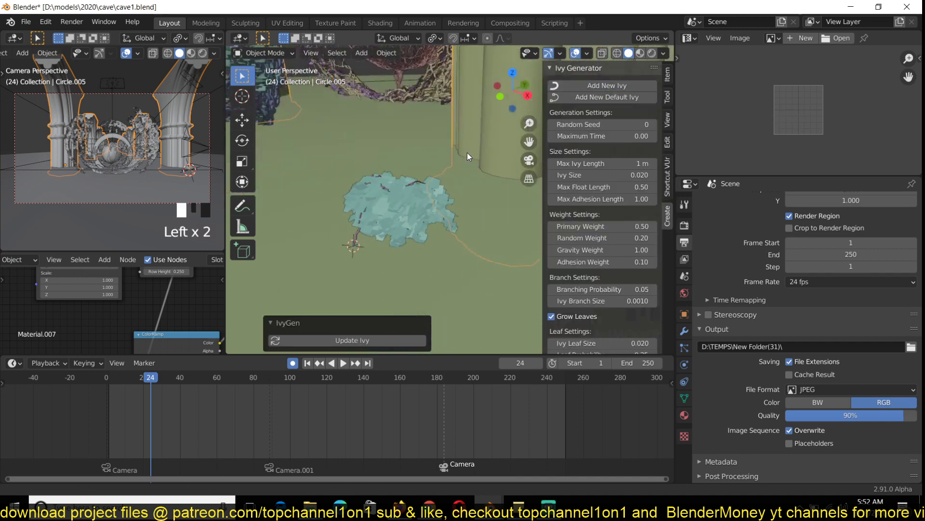
Step: Reset the Ivy Generator's generation and size settings to their default values
middle_drag(467, 153, 319, 204)
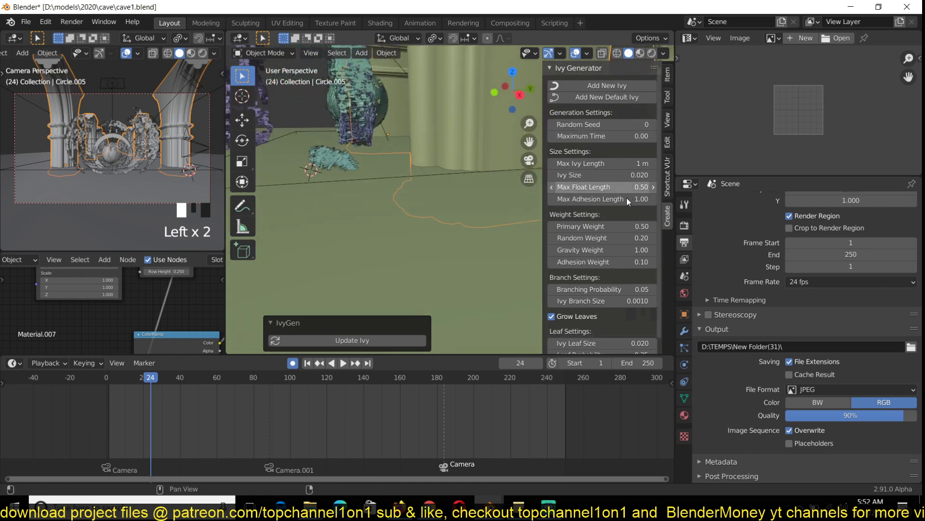
right_click(617, 125)
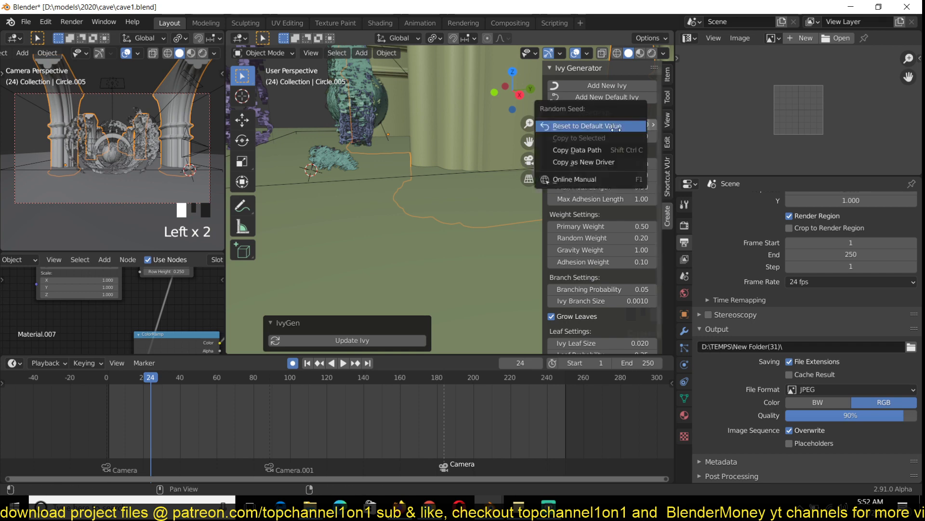
click(616, 126)
right_click(624, 136)
click(626, 137)
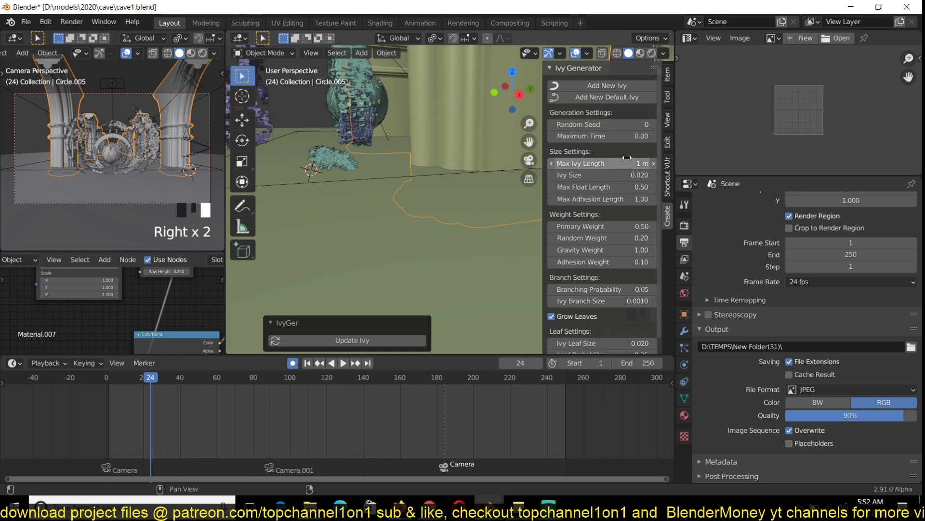
right_click(628, 159)
click(627, 159)
right_click(630, 176)
click(630, 177)
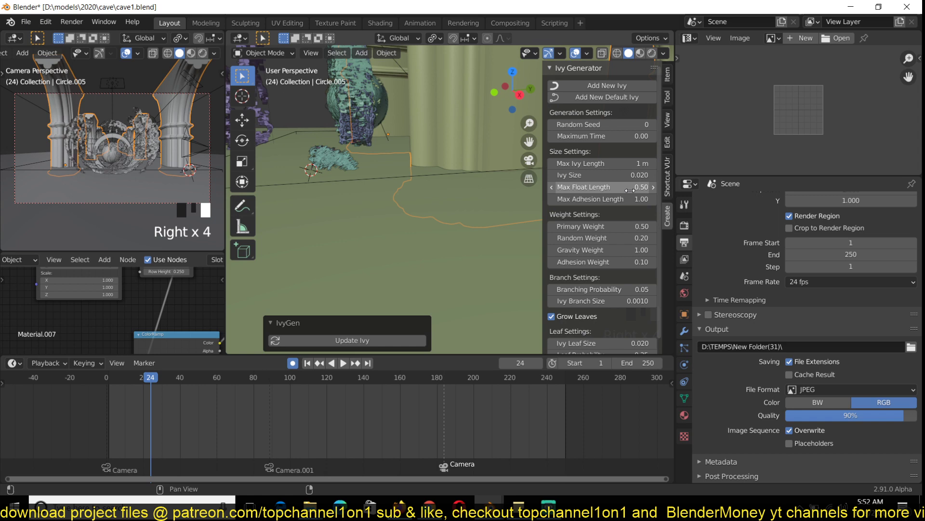
right_click(627, 191)
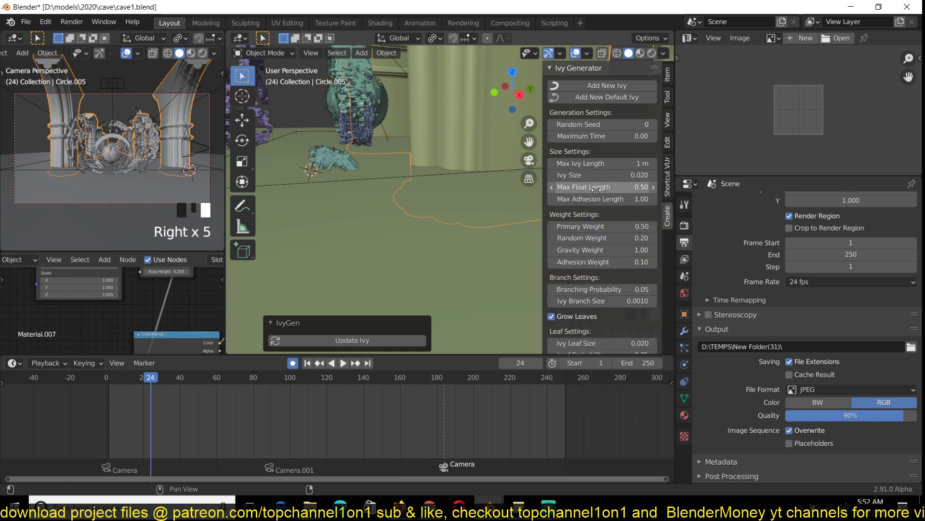
right_click(596, 189)
Step: Reset the Ivy Generator's weight, branch and leaf settings to their default values
right_click(613, 223)
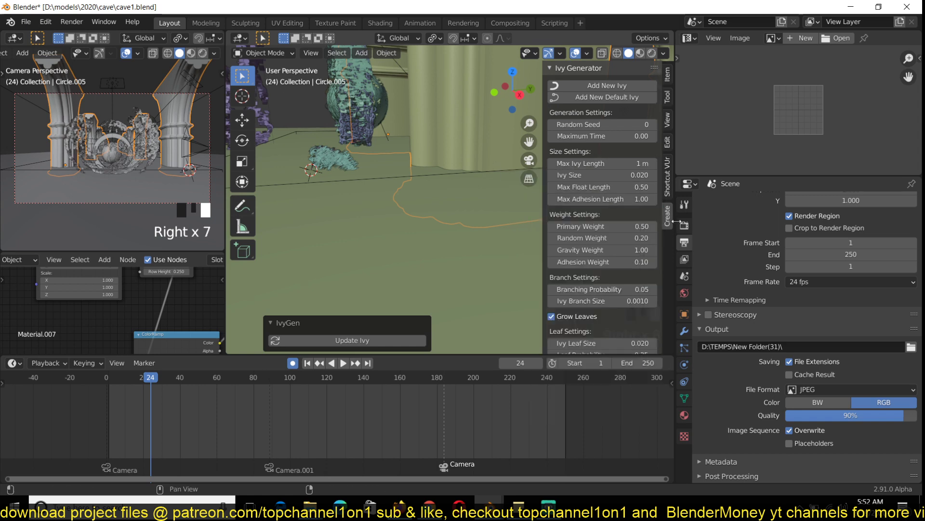
right_click(627, 227)
click(628, 229)
right_click(622, 240)
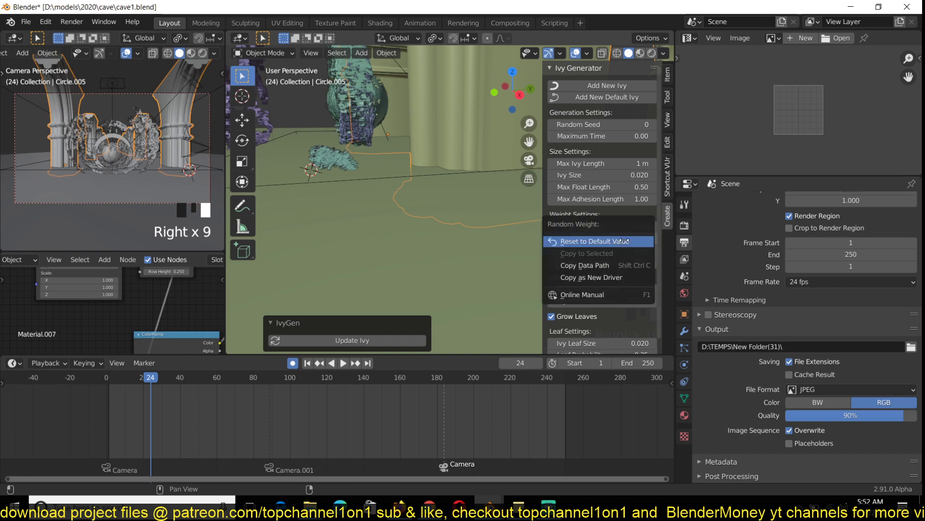
click(625, 241)
right_click(631, 261)
right_click(630, 289)
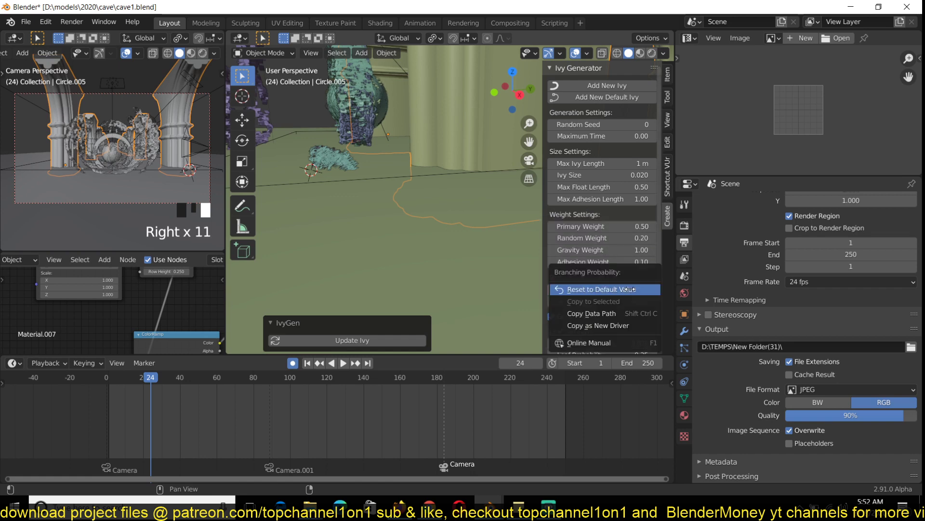
right_click(633, 303)
right_click(636, 312)
right_click(628, 342)
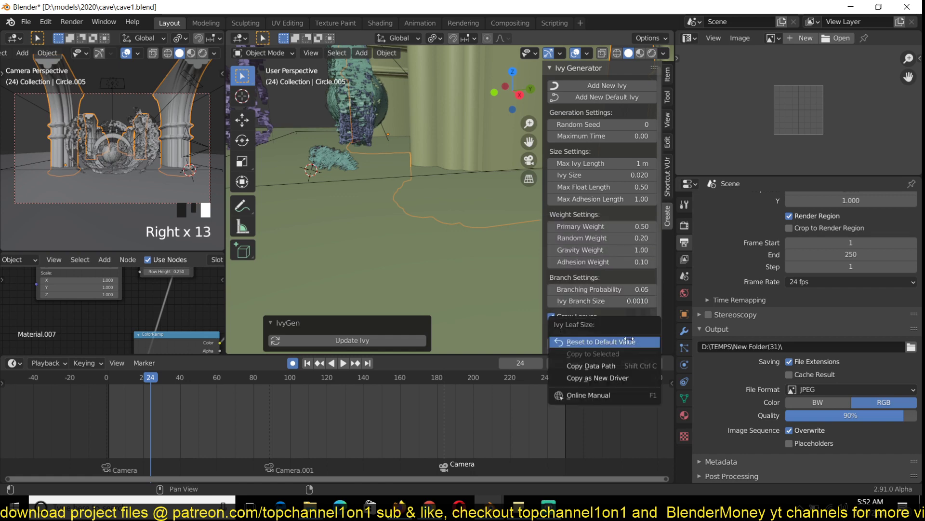
scroll(624, 336, down, 1)
right_click(627, 344)
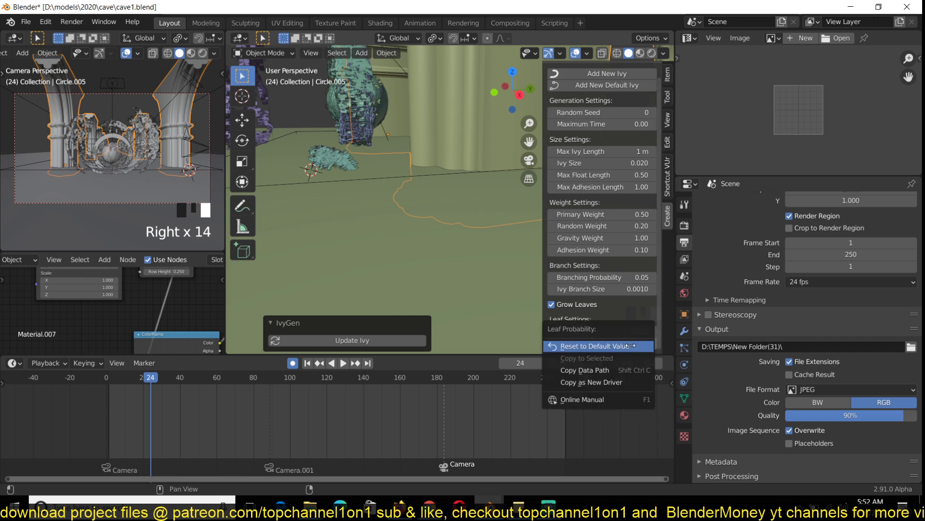
click(630, 345)
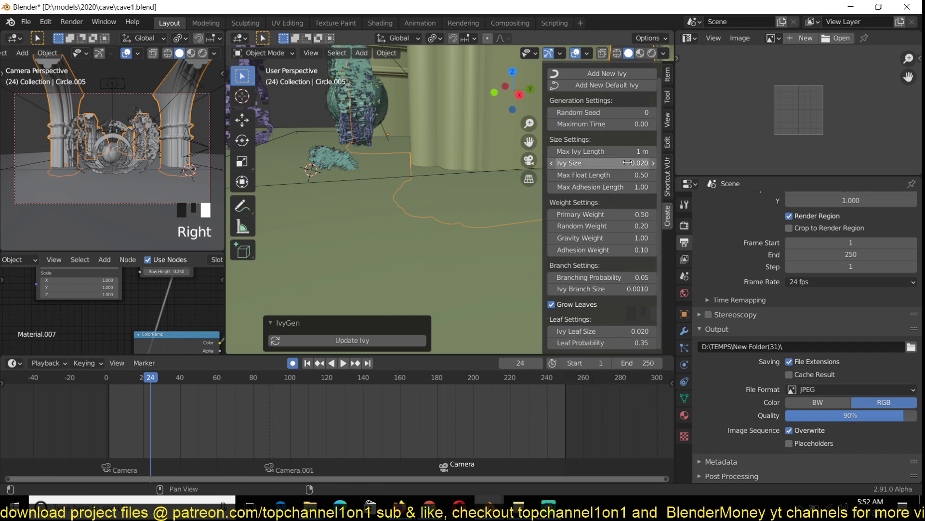
Step: Update the ivy with the default settings and inspect the regrown plant beside the pillar
click(337, 339)
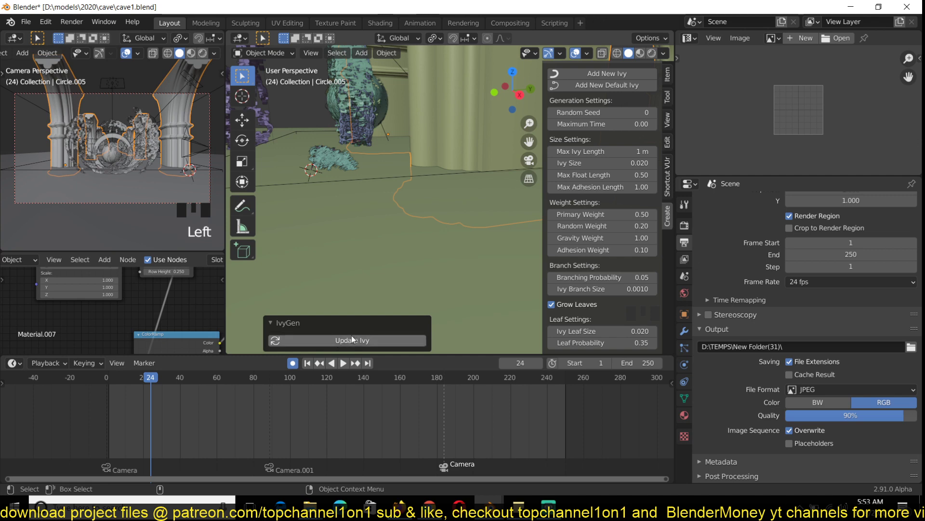
click(352, 340)
scroll(383, 237, down, 3)
middle_drag(391, 198, 426, 208)
scroll(426, 212, up, 2)
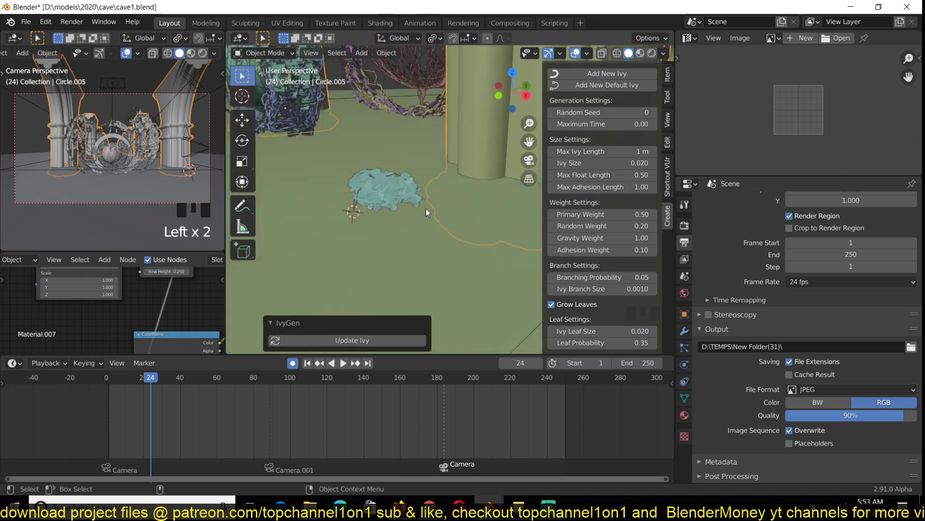
Step: Set the Ivy Size to 0.010 in the Ivy Generator's size settings
scroll(426, 208, up, 3)
scroll(625, 150, up, 1)
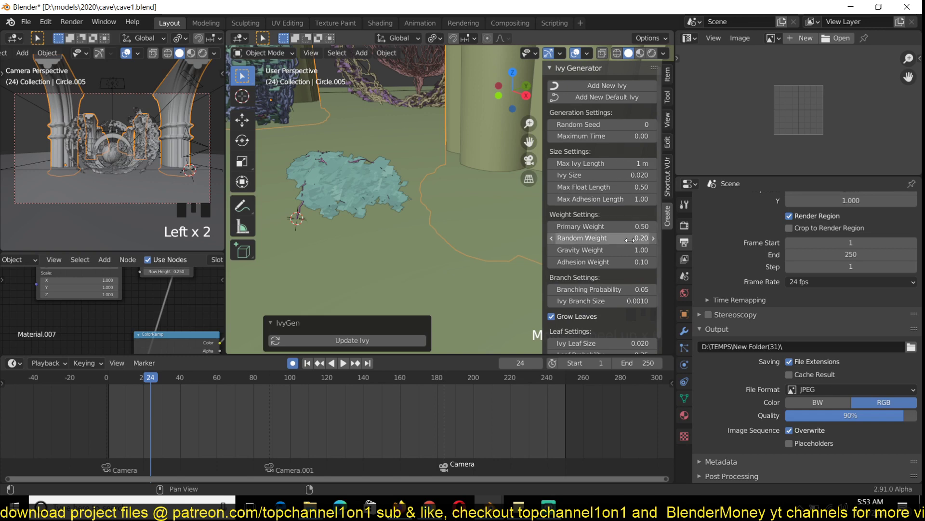
right_click(628, 174)
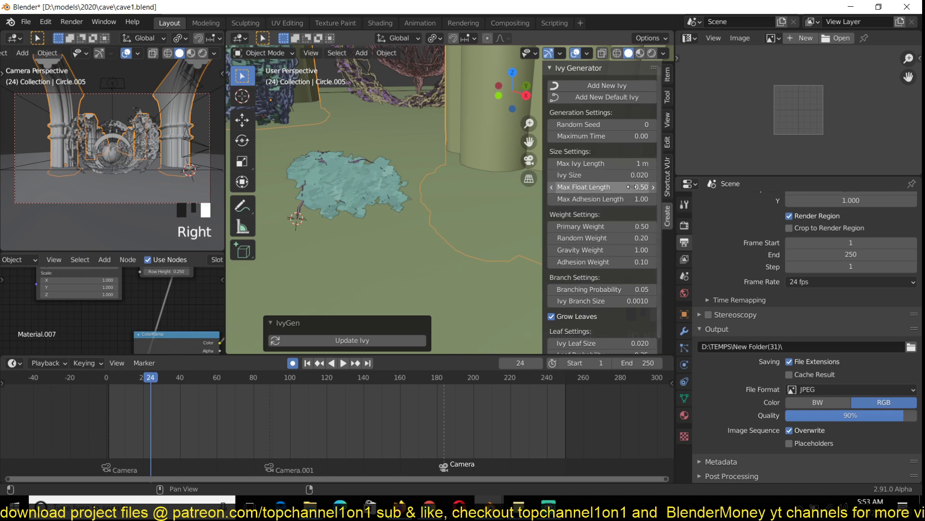
click(628, 175)
text(0.0)
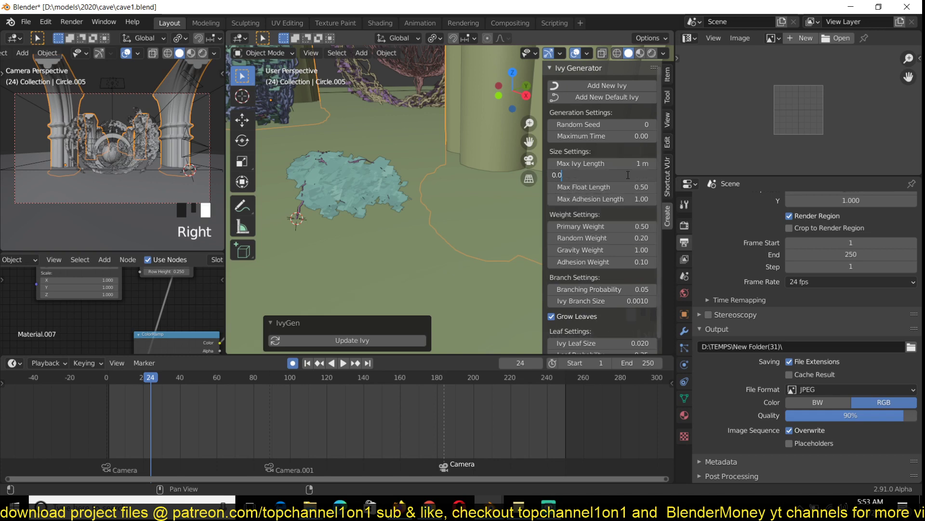
text(21)
click(506, 241)
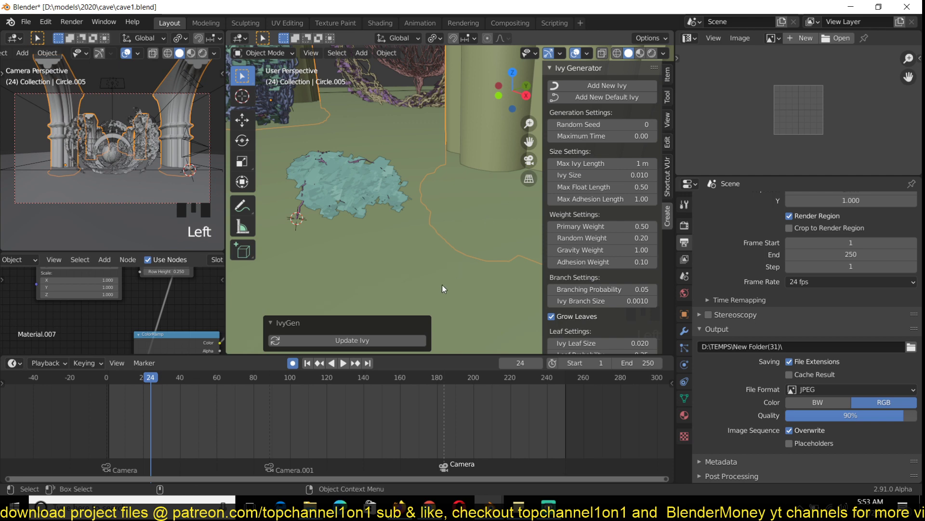
Step: Update the ivy beside the pillar with the changed Ivy Size and inspect the regrown plant
click(390, 340)
scroll(391, 200, down, 3)
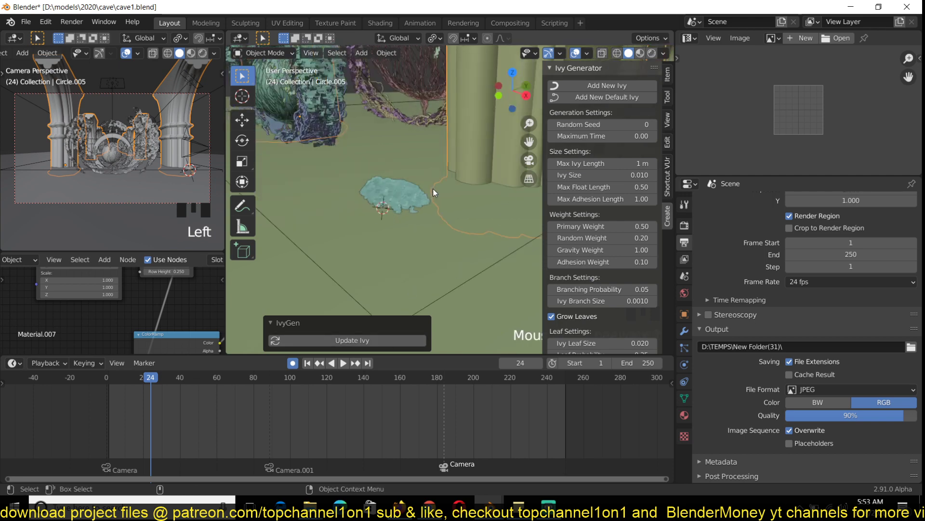
middle_drag(432, 189, 496, 171)
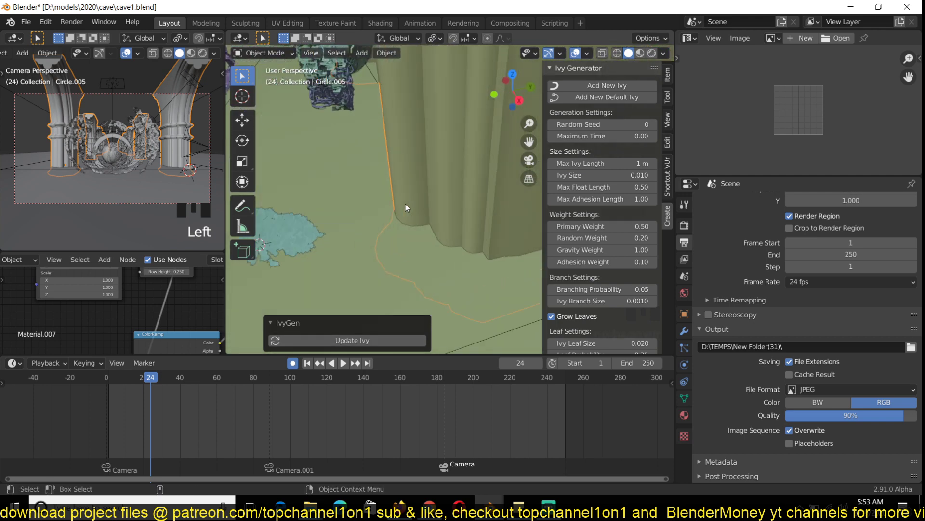
Step: Set the Max Ivy Length to 3 m in the Ivy Generator's size settings and update the ivy
click(622, 164)
text(3)
key(Return)
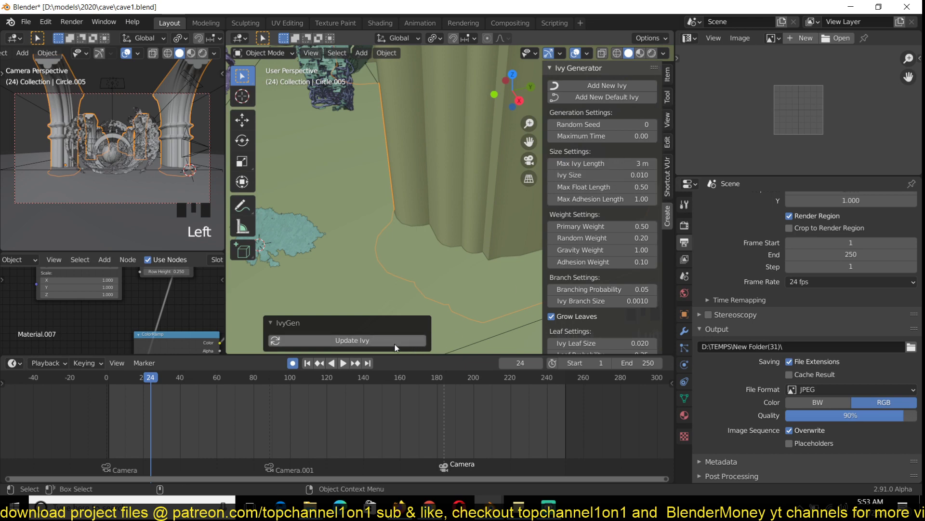
scroll(427, 250, down, 2)
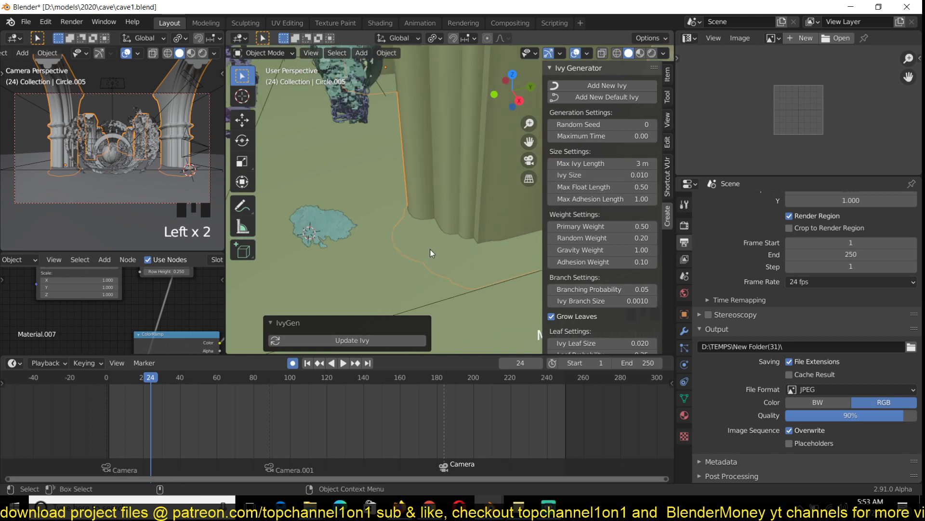
middle_drag(430, 248, 355, 206)
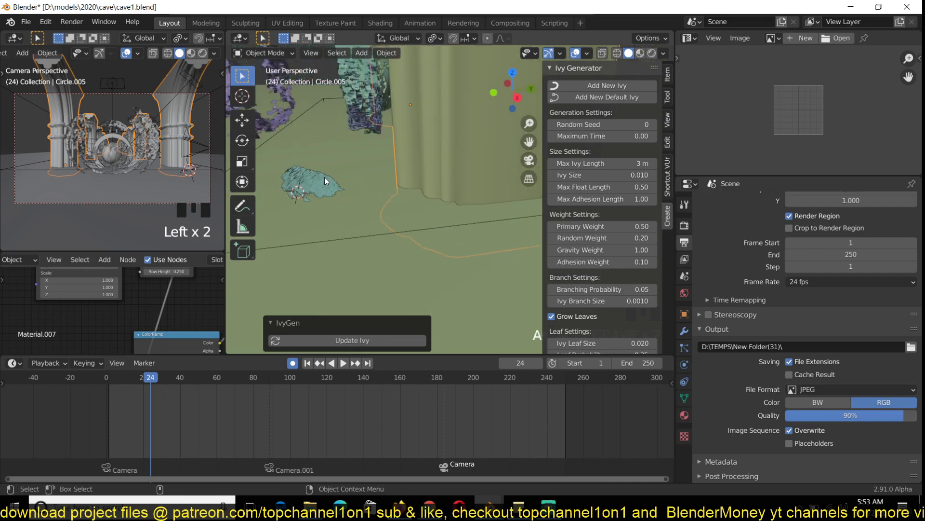
Step: Delete the small test ivy growing on the ground, both its leaves and its stem curve
click(314, 188)
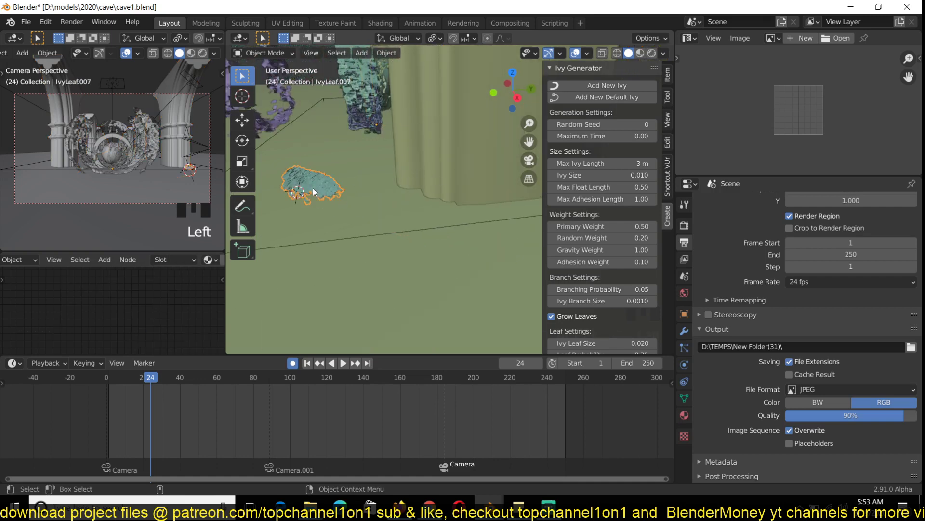
key(x)
click(314, 188)
click(307, 185)
key(Delete)
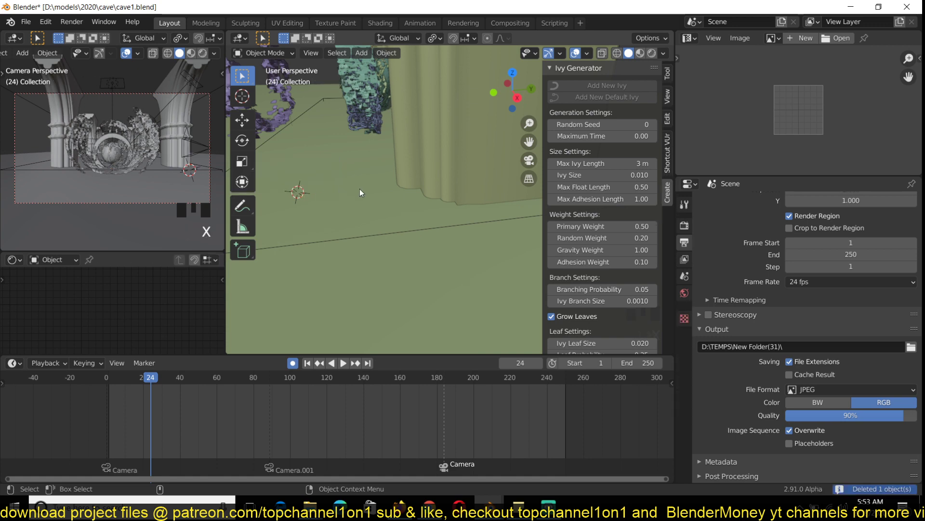
Step: Place the 3D cursor at the foot of the pillar and add new ivy to the pillar object
shift+right_click(377, 187)
middle_drag(388, 186, 410, 185)
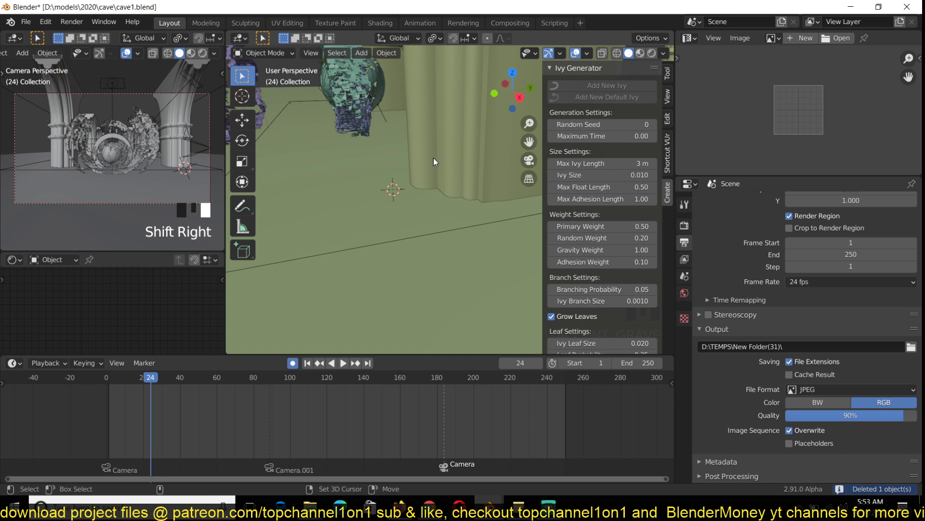
shift+click(440, 204)
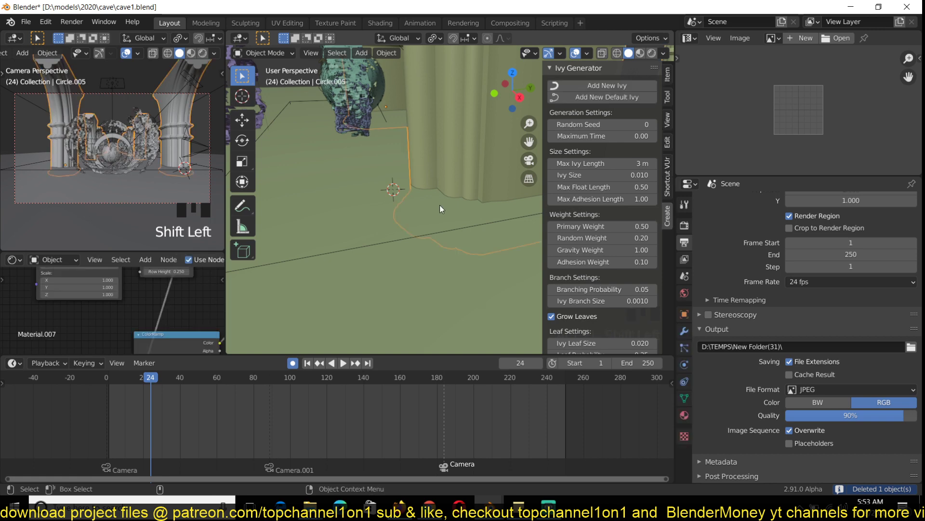
click(612, 86)
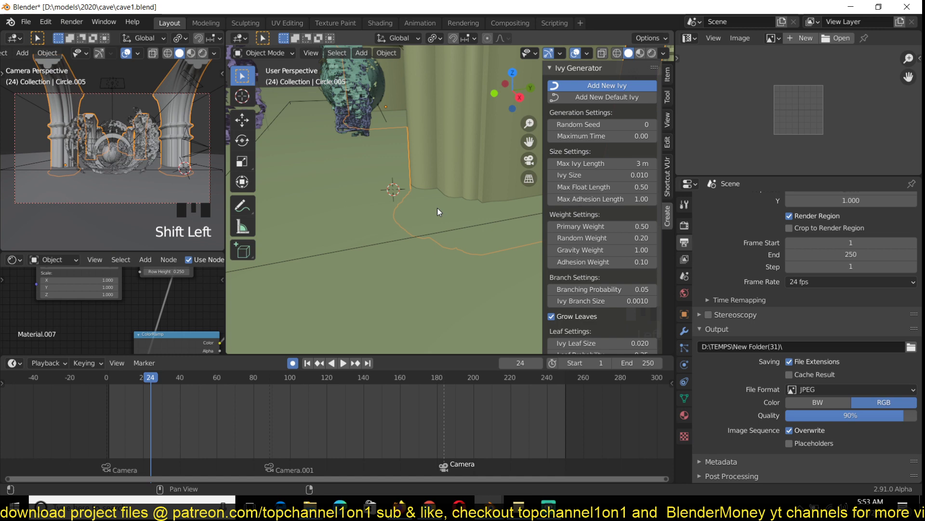
scroll(406, 236, up, 1)
middle_drag(443, 168, 441, 271)
middle_drag(442, 132, 377, 173)
middle_drag(432, 194, 466, 148)
click(417, 177)
click(439, 194)
key(h)
key(ctrl+z)
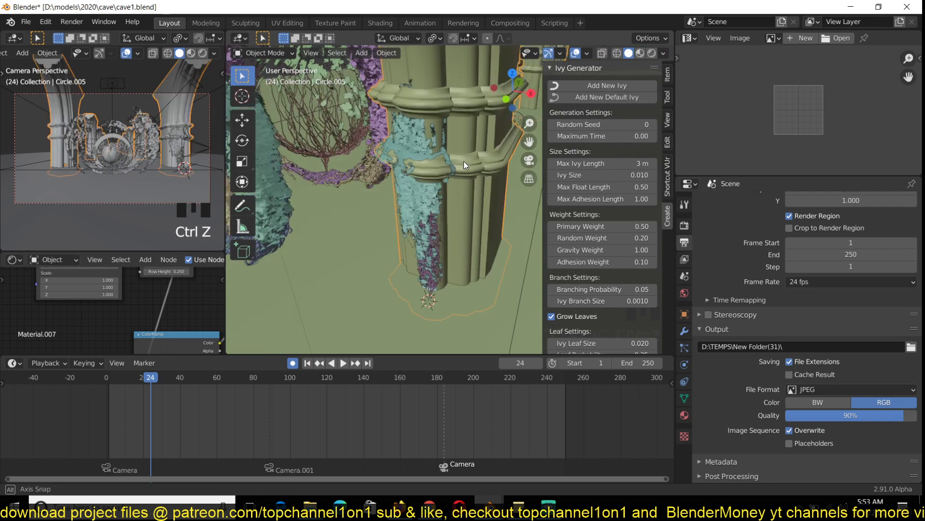
Step: Switch the 3D viewport to Material Preview shading and hide its sidebar
click(640, 53)
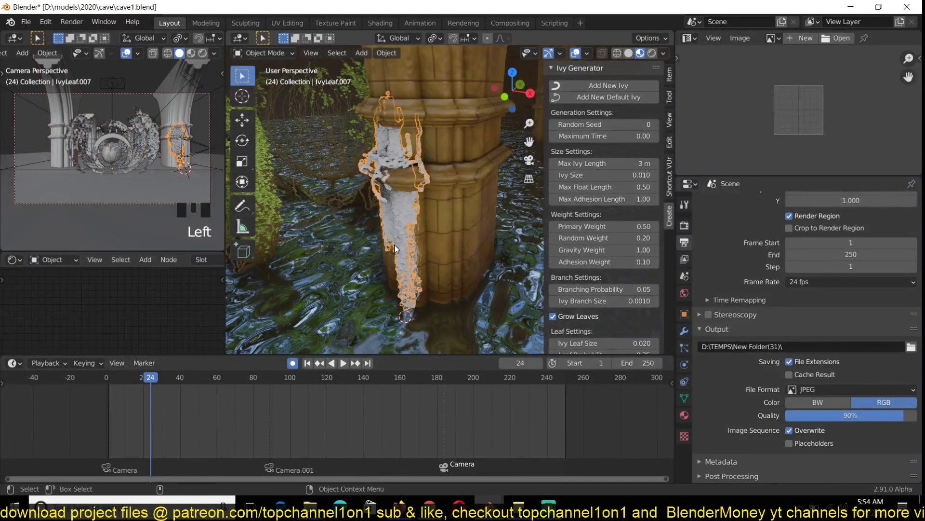
key(n)
scroll(421, 247, up, 2)
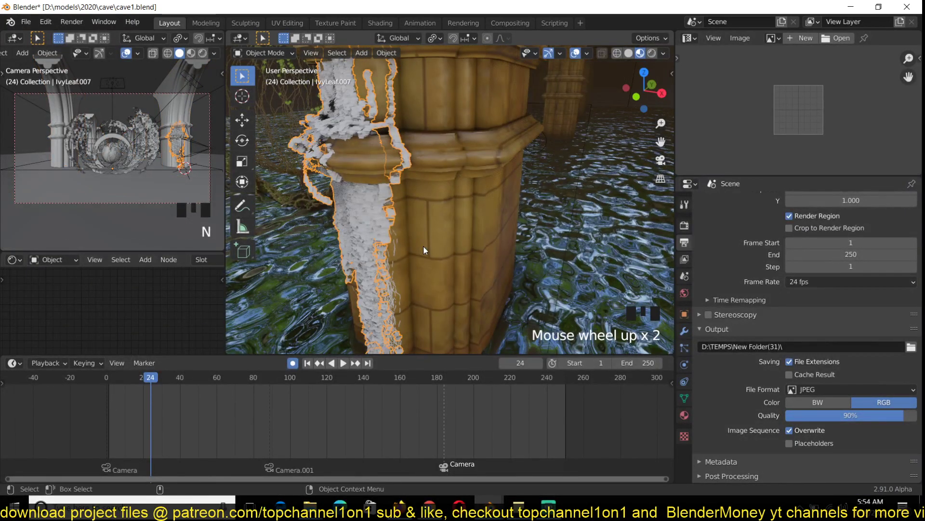
scroll(430, 246, down, 1)
key(shift+grave)
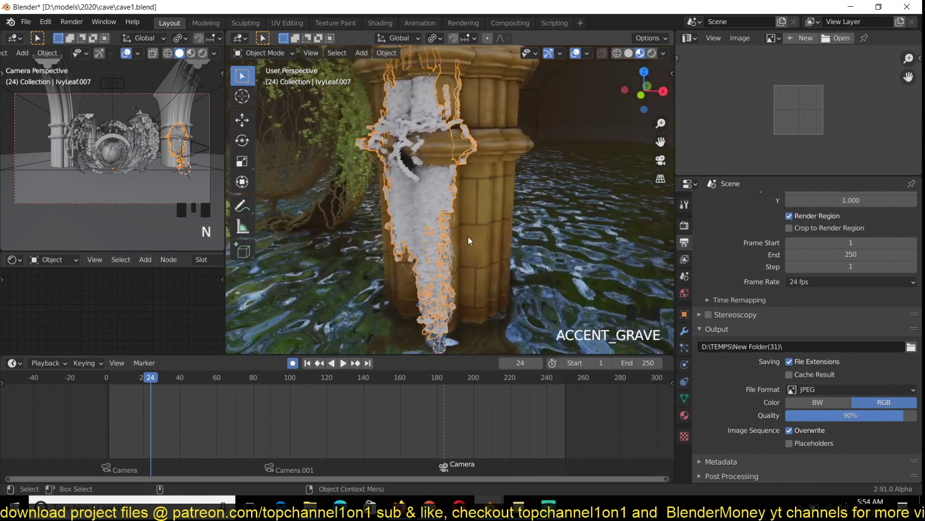
Step: Examine the stems and leaf planes of the new ivy up close on the pillar
scroll(470, 232, up, 2)
key(shift+grave)
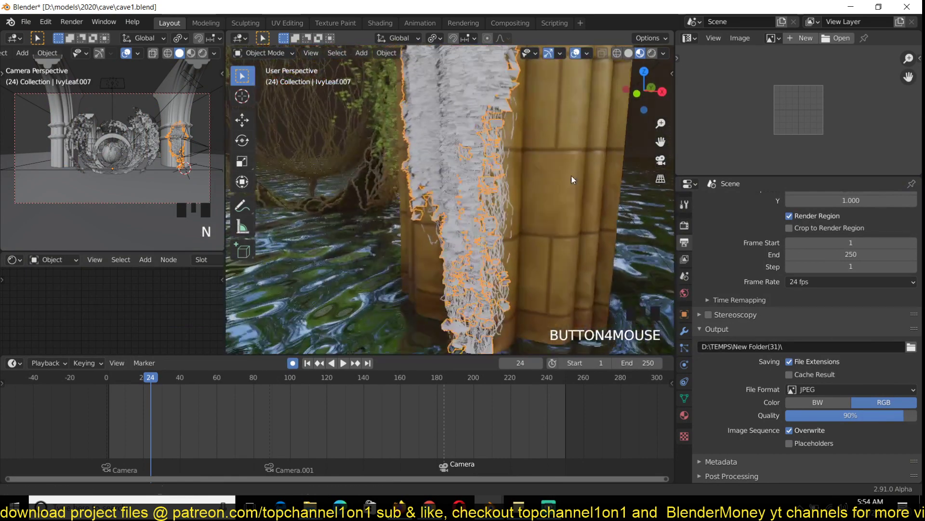
key(shift+grave)
key(alt+a)
scroll(429, 197, up, 1)
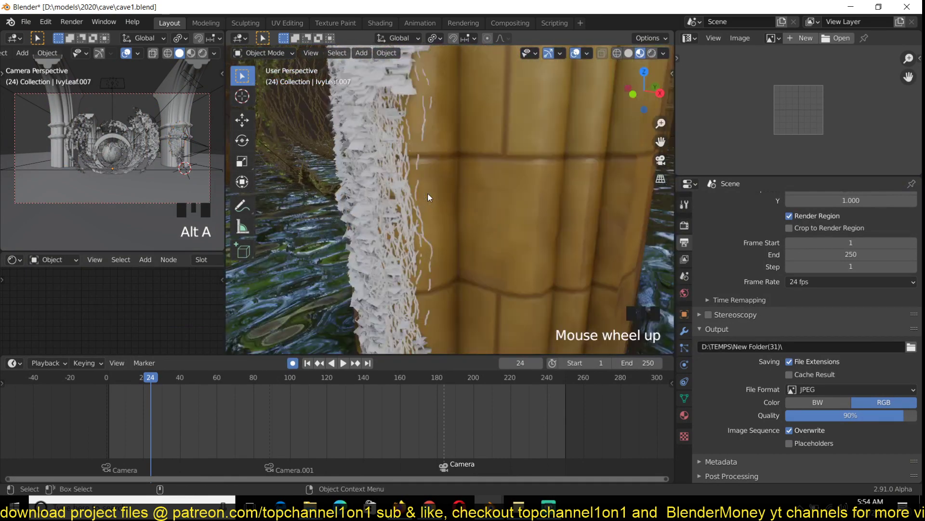
scroll(427, 196, up, 1)
scroll(425, 197, down, 2)
click(411, 183)
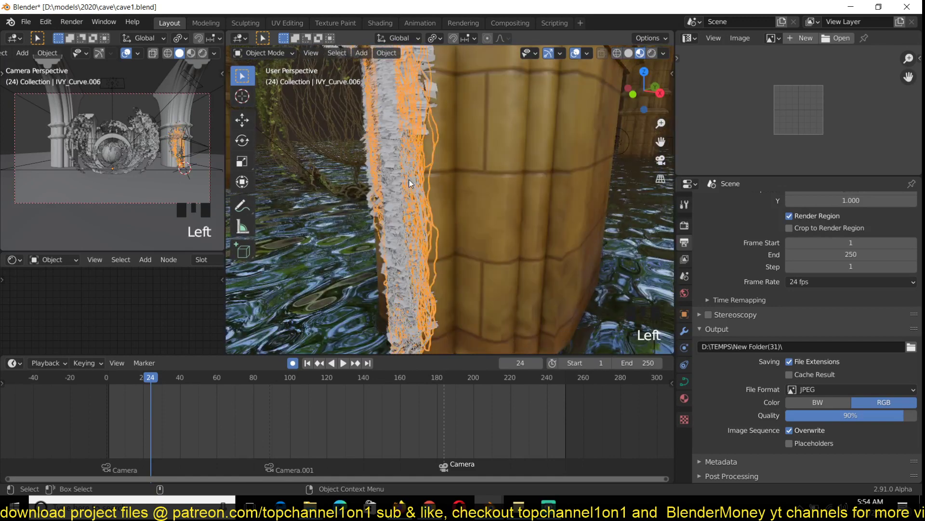
click(409, 205)
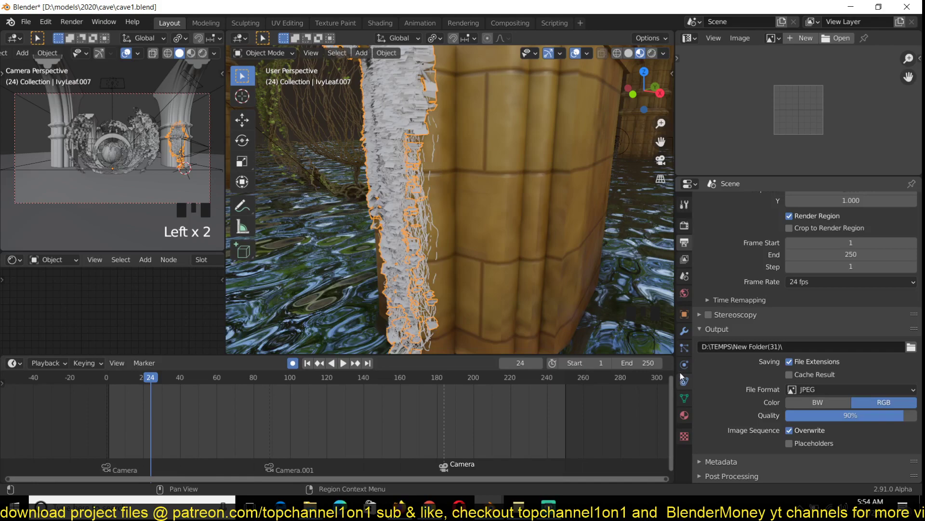
shift+middle_drag(344, 212, 414, 239)
scroll(424, 218, up, 3)
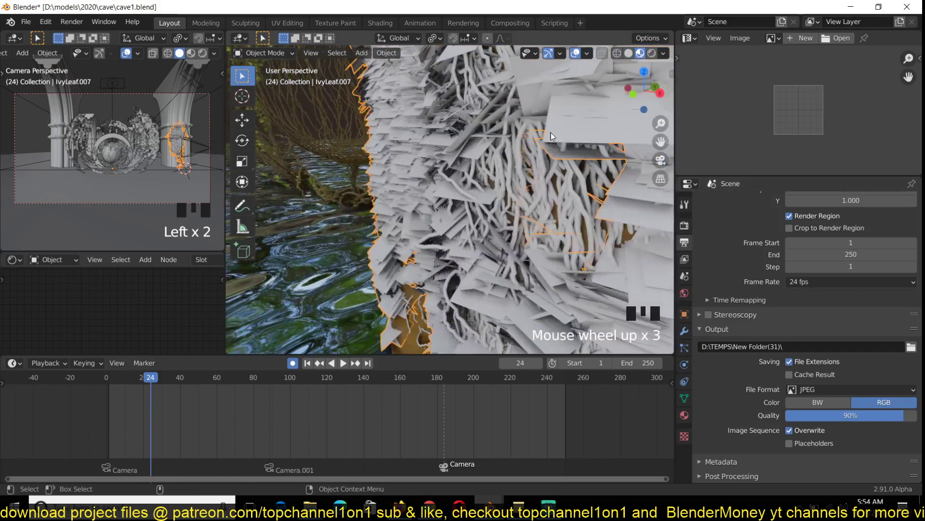
shift+middle_drag(549, 140, 524, 201)
scroll(523, 201, down, 3)
Step: Select the ivy leaves on the pillar and give them a new material
click(523, 175)
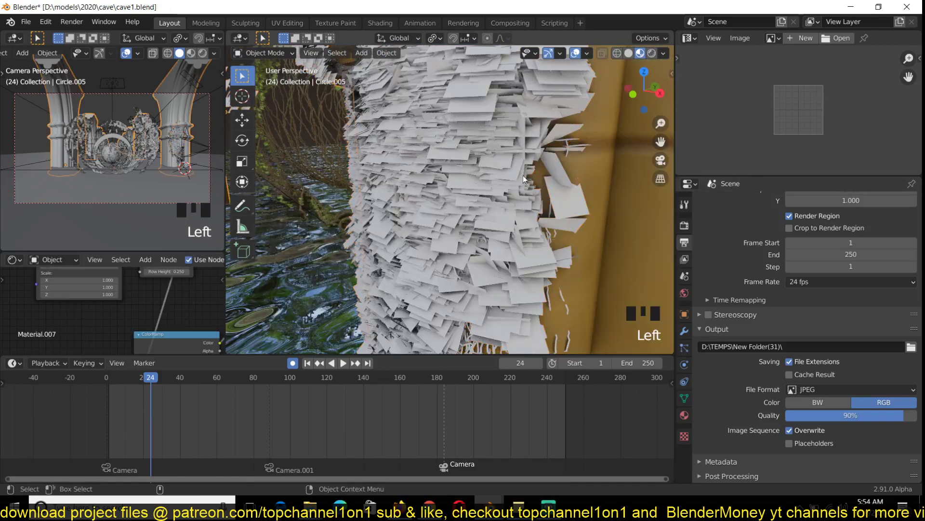
click(499, 169)
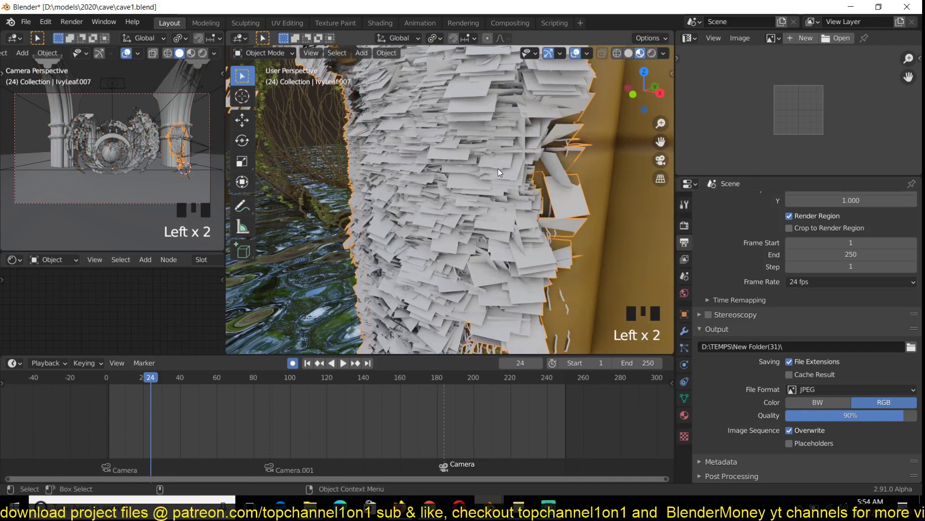
click(684, 415)
scroll(740, 233, up, 4)
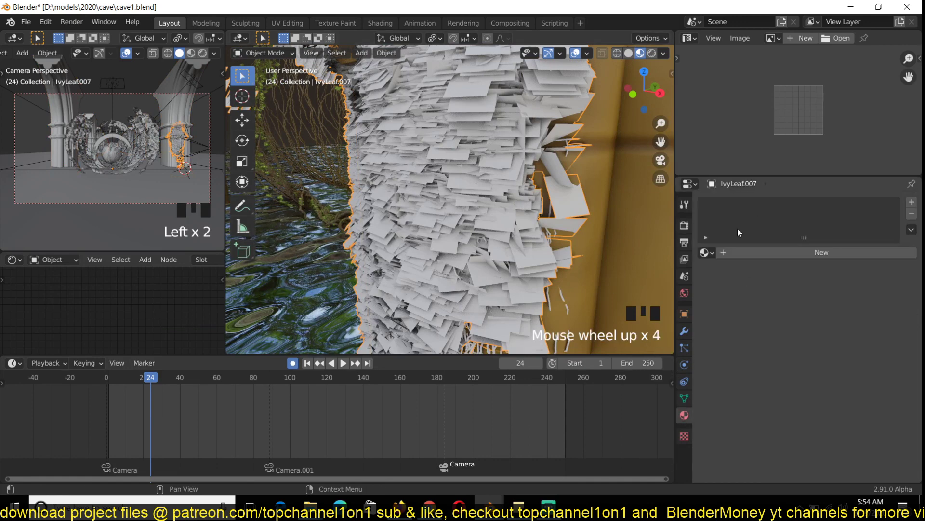
click(760, 251)
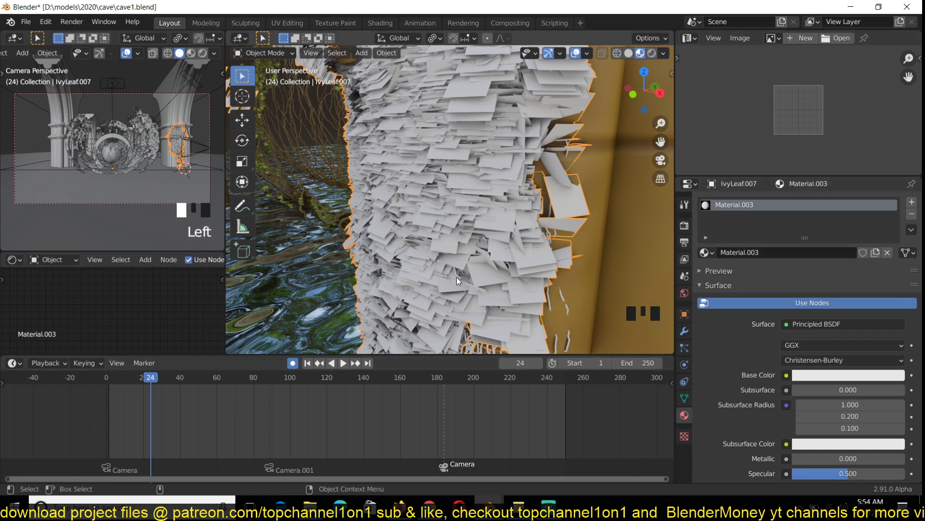
Step: Isolate the ivy leaves in local view and frame them up close
key(KP_Divide)
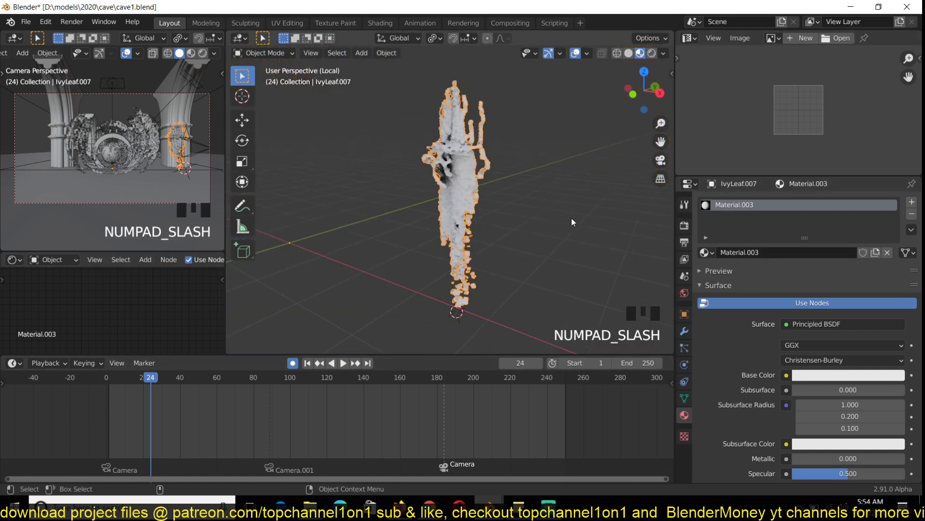
scroll(578, 212, up, 8)
key(grave)
middle_drag(588, 199, 593, 193)
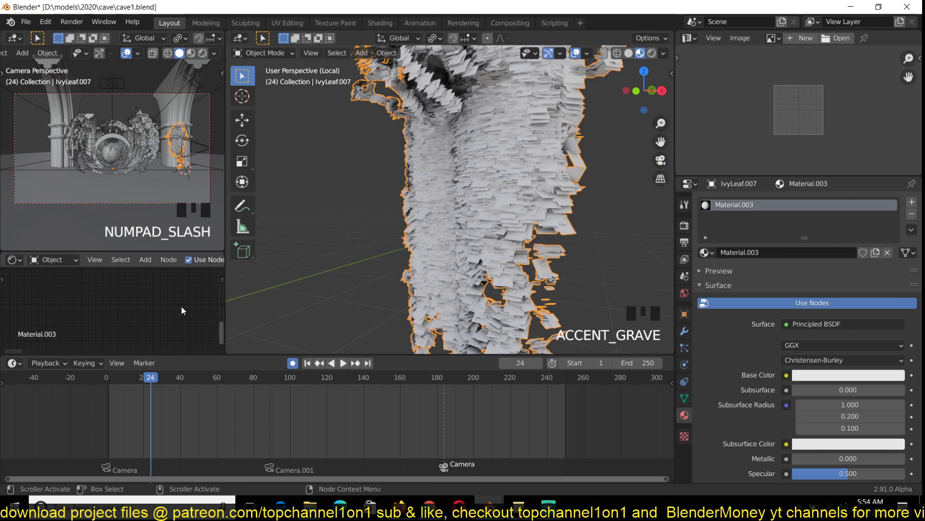
Step: Enlarge the shader editor and frame the leaf material's nodes with free space beside the Principled BSDF
drag(180, 253, 180, 207)
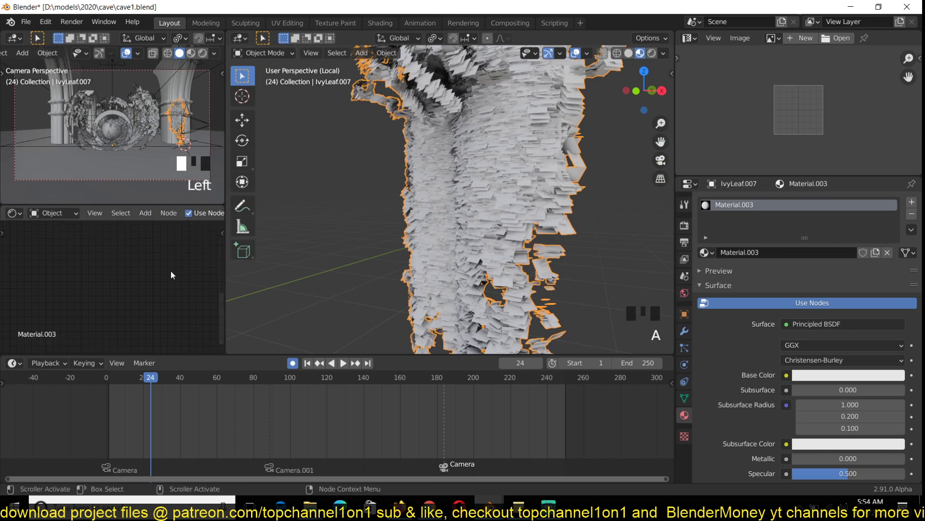
key(KP_Decimal)
click(129, 289)
middle_drag(128, 288, 193, 294)
scroll(191, 293, up, 4)
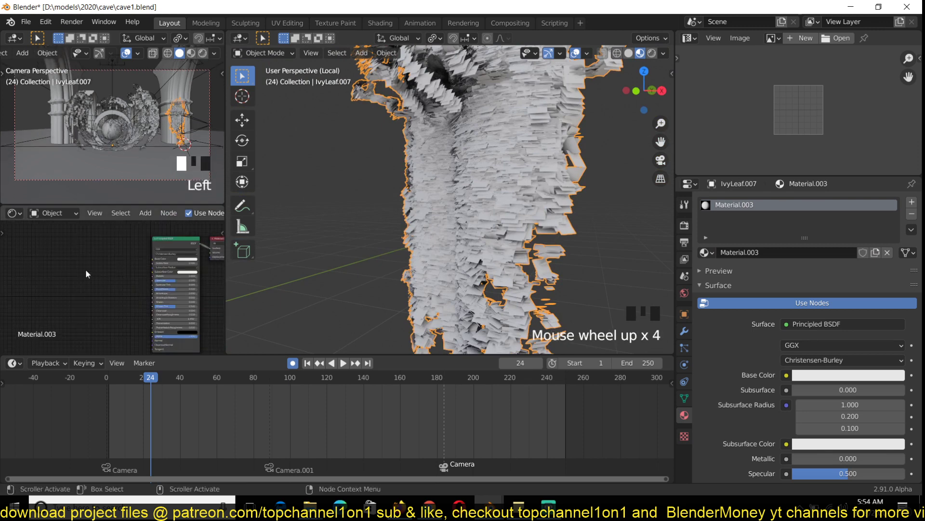
Step: Add an Image Texture node beside the Principled BSDF in the leaf material
key(shift+a)
mouse_move(64, 324)
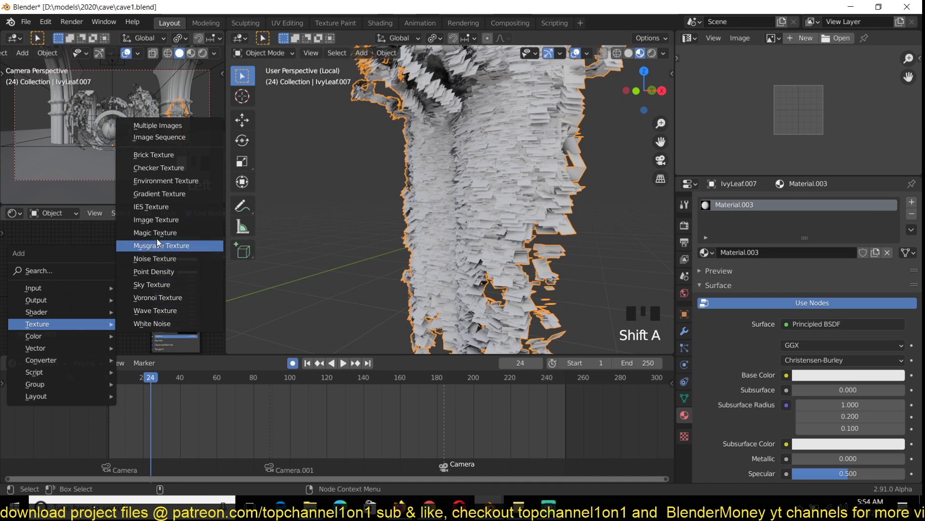
click(156, 220)
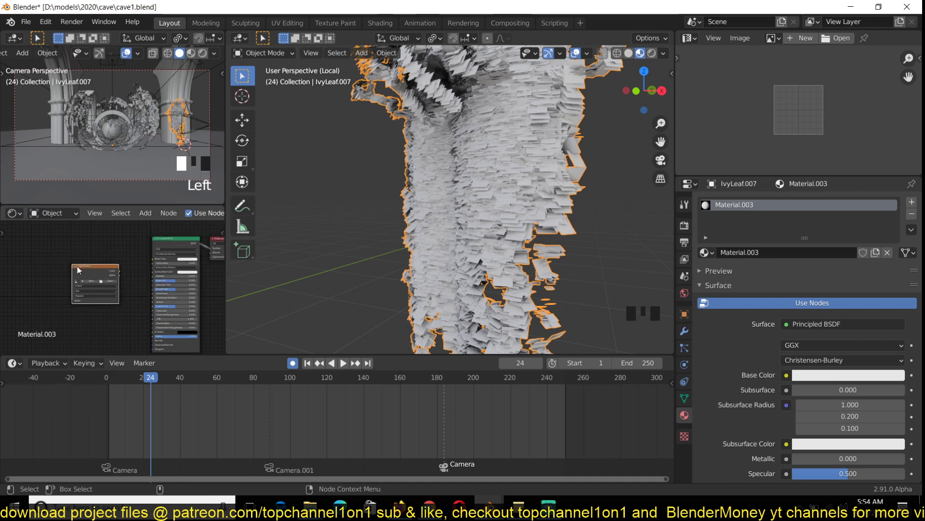
click(107, 281)
Step: Start opening an image for the leaf material's Image Texture node and go to the resouces folder
click(109, 281)
click(242, 347)
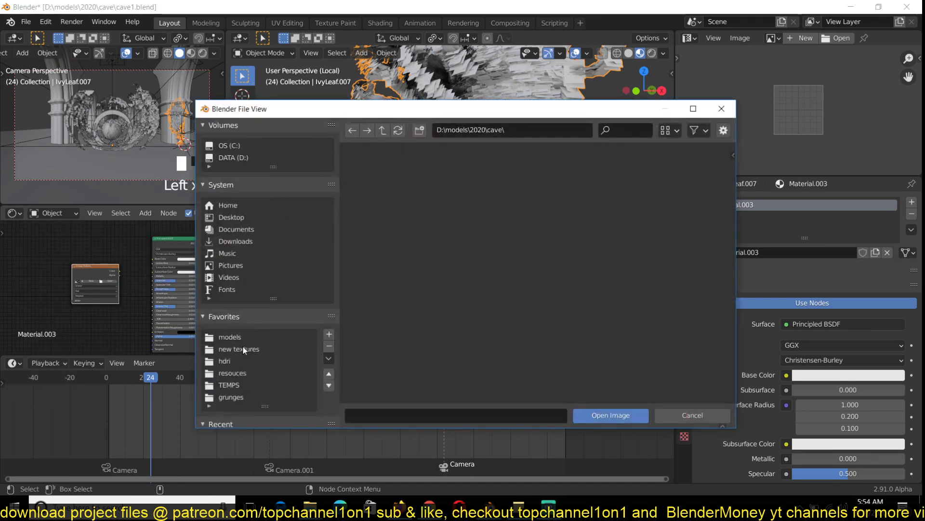
click(247, 339)
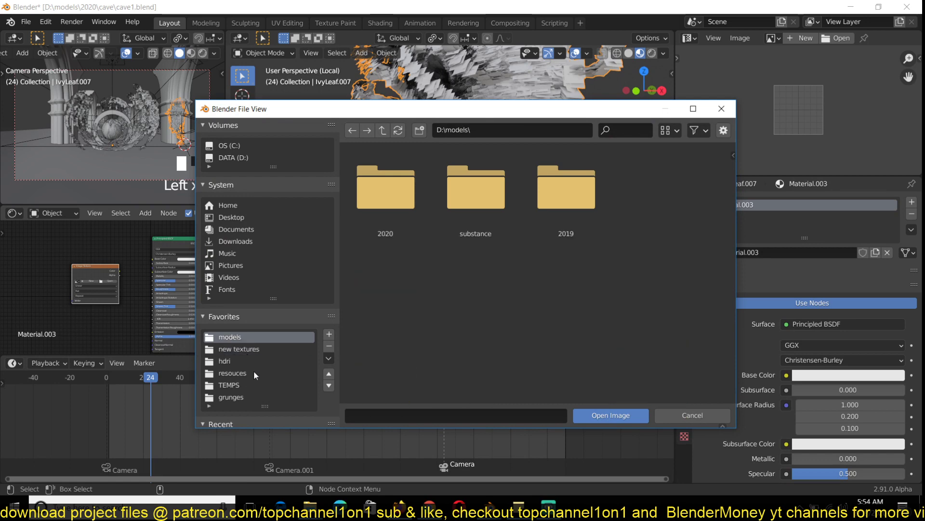
scroll(251, 373, down, 1)
click(242, 355)
scroll(410, 323, down, 2)
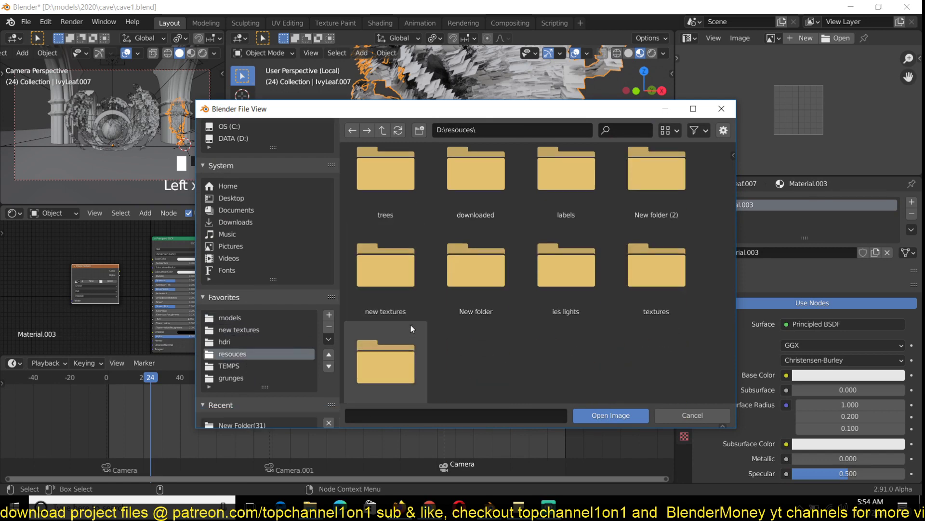
Step: Look through New folder (5) for a leaf image and return to the resouces folder
scroll(412, 300, up, 2)
double_click(407, 208)
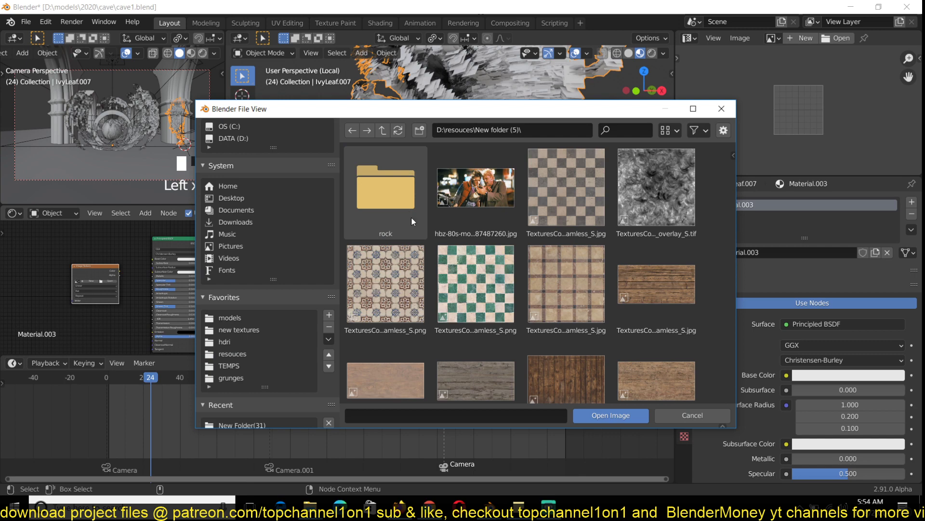
scroll(475, 294, down, 5)
scroll(474, 294, down, 15)
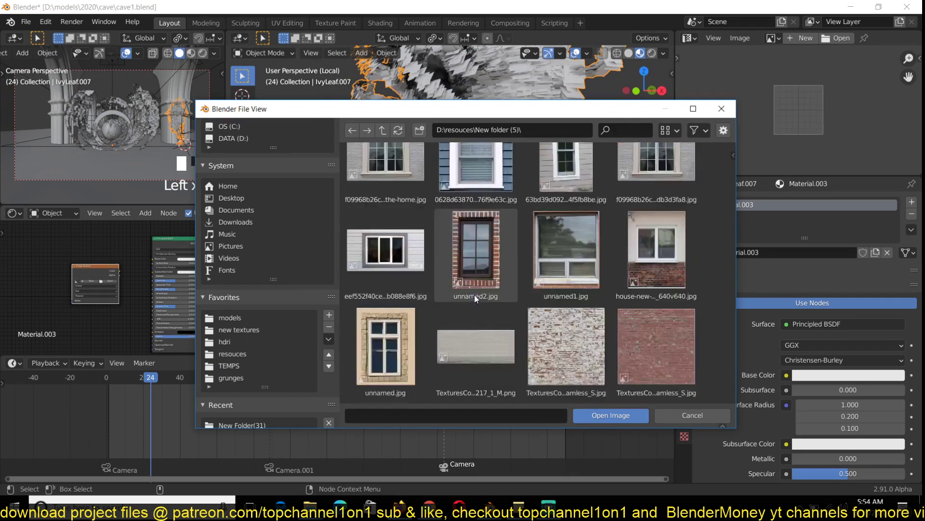
scroll(504, 288, up, 6)
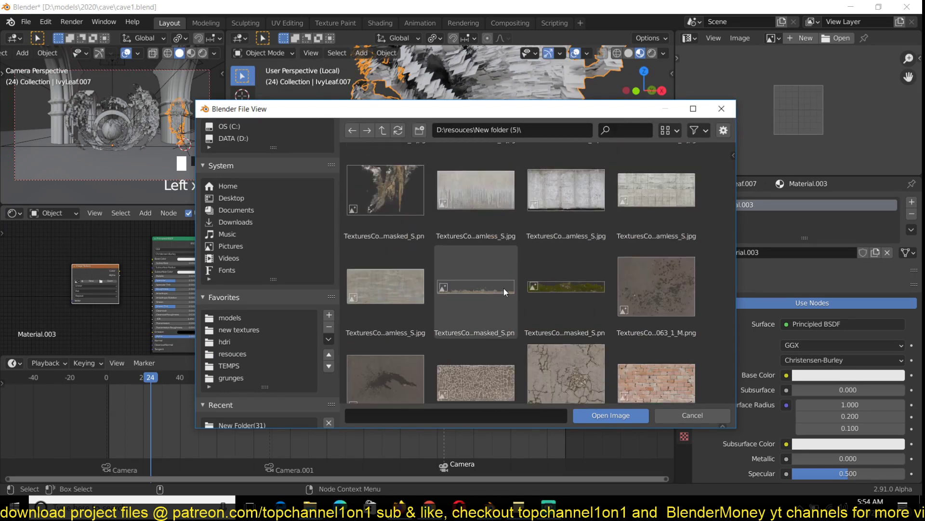
scroll(505, 288, up, 10)
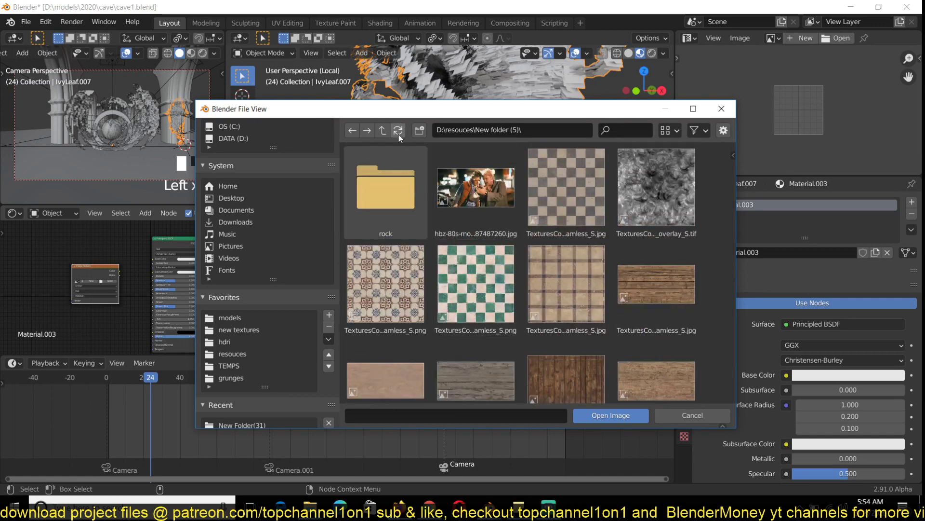
click(383, 129)
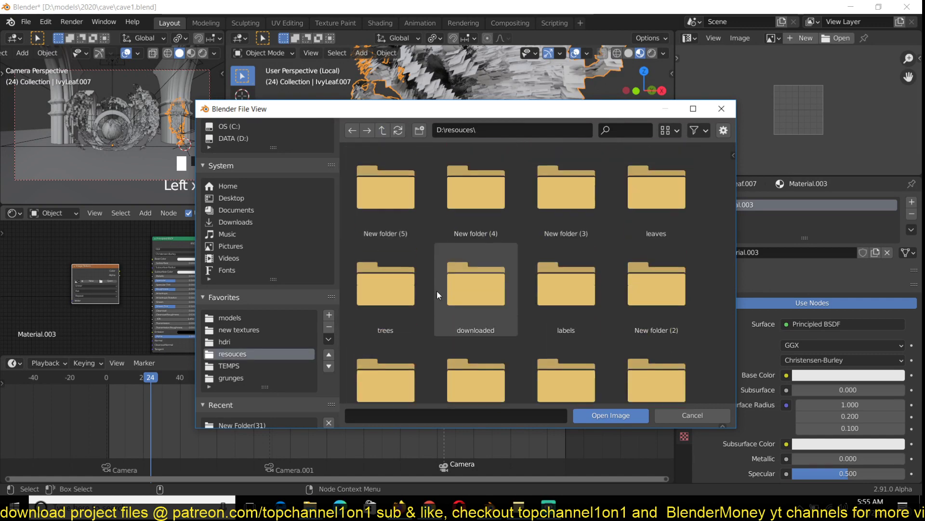
Step: Load unnamed.png from the leaves folder into the Image Texture node and preview it on the ivy leaves
click(635, 209)
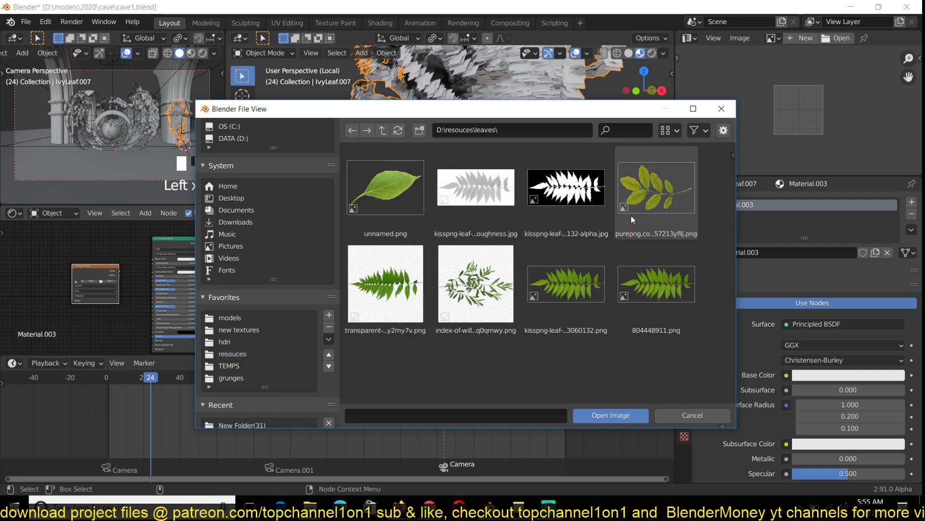
double_click(371, 210)
scroll(110, 292, up, 5)
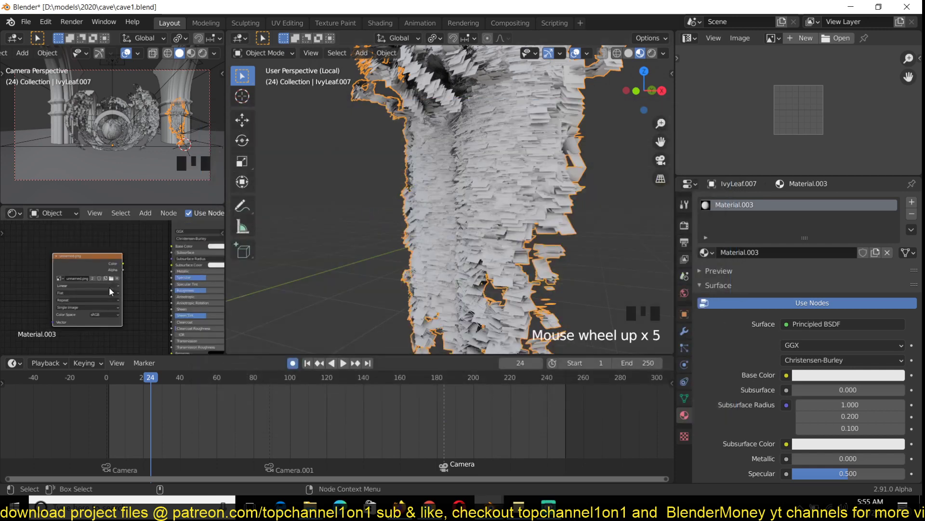
ctrl+shift+click(115, 261)
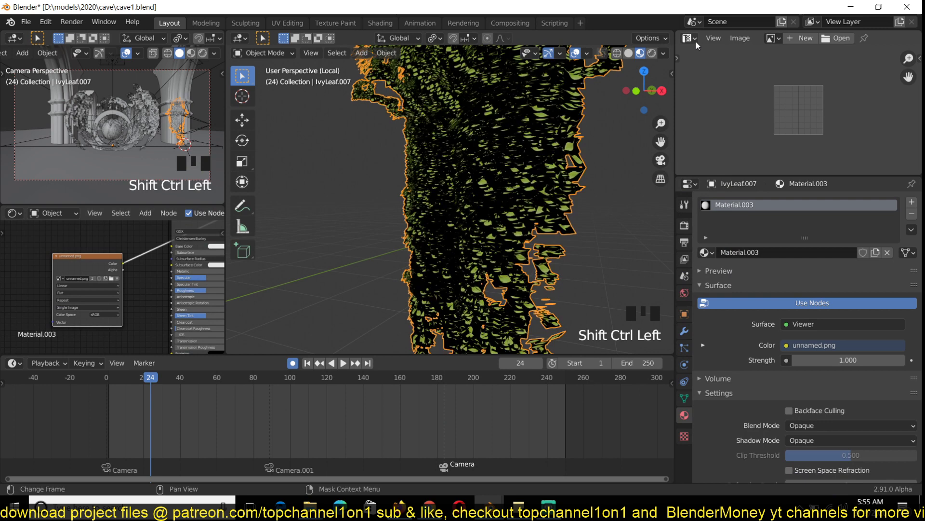
Step: Display unnamed.png as the image in the UV editor
click(694, 42)
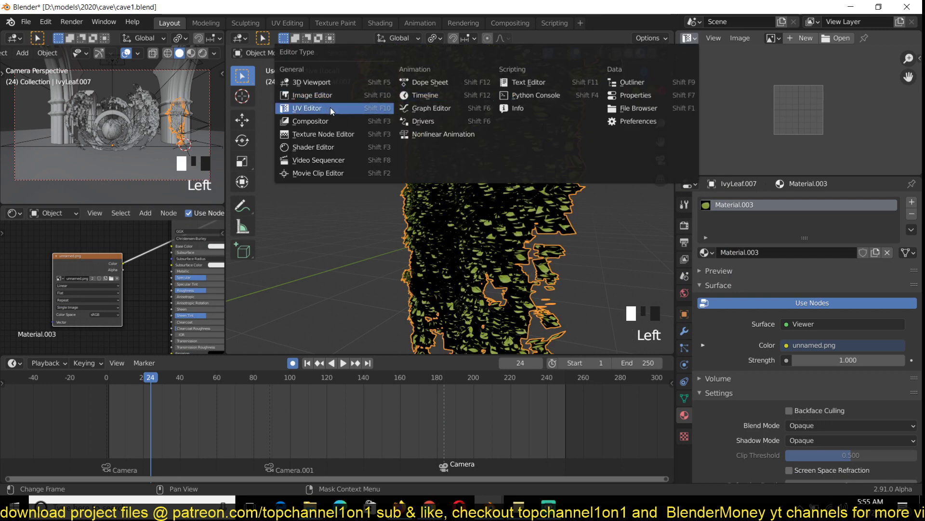
click(773, 39)
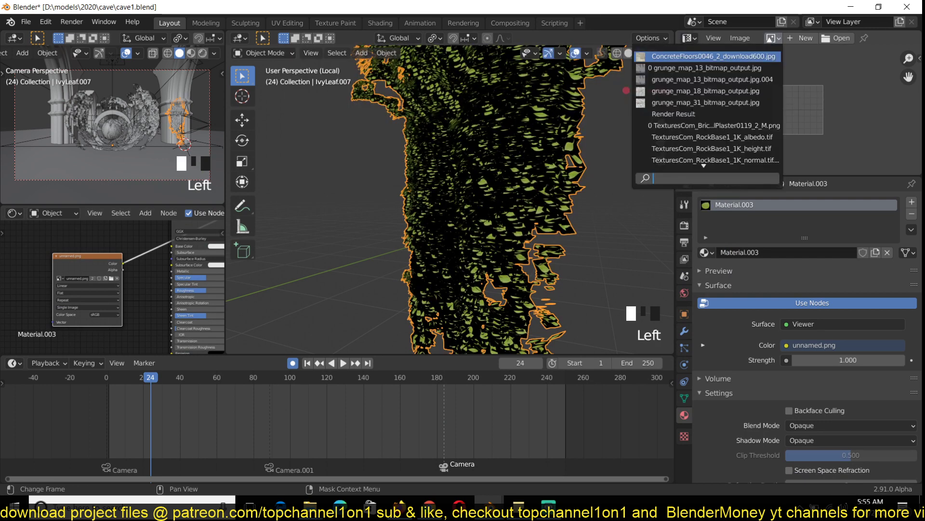
scroll(696, 161, down, 3)
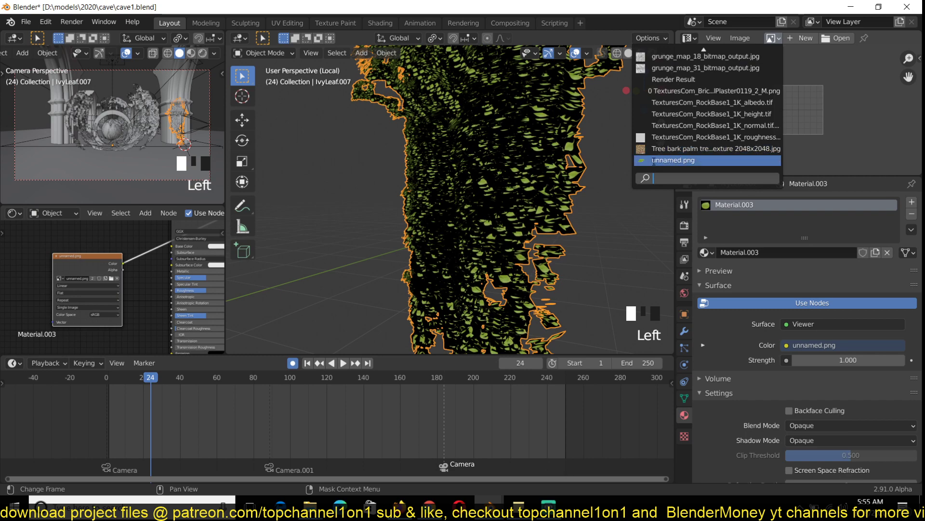
click(690, 159)
scroll(528, 172, up, 4)
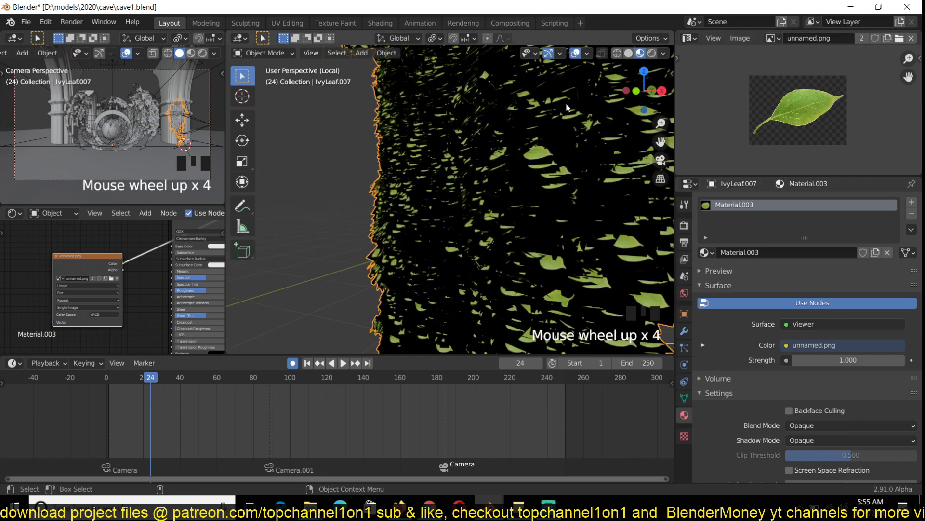
Step: Preview the leaves with the Principled BSDF, inspect their UVs in Edit Mode and try moving the UV layout off the image
middle_drag(208, 222, 167, 248)
ctrl+shift+click(168, 247)
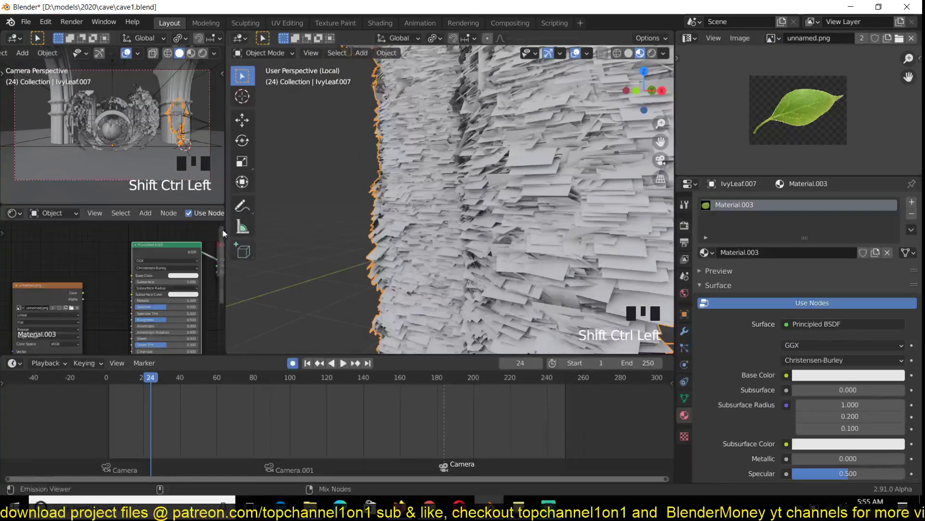
scroll(453, 202, down, 2)
key(Tab)
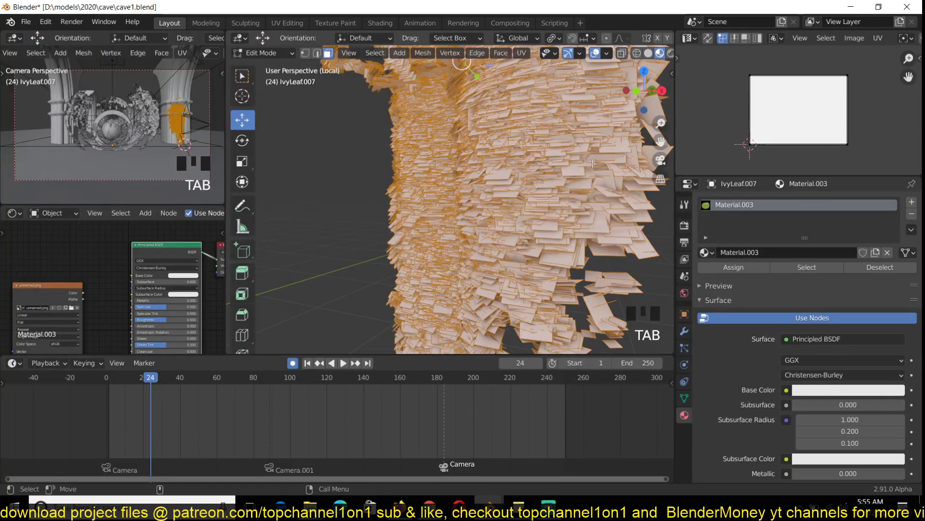
key(a)
drag(741, 69, 878, 164)
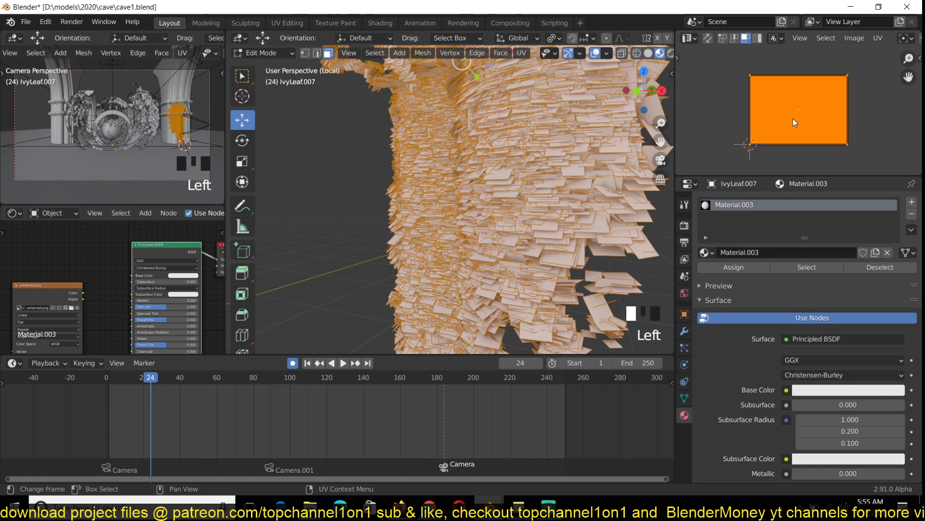
click(793, 118)
key(g)
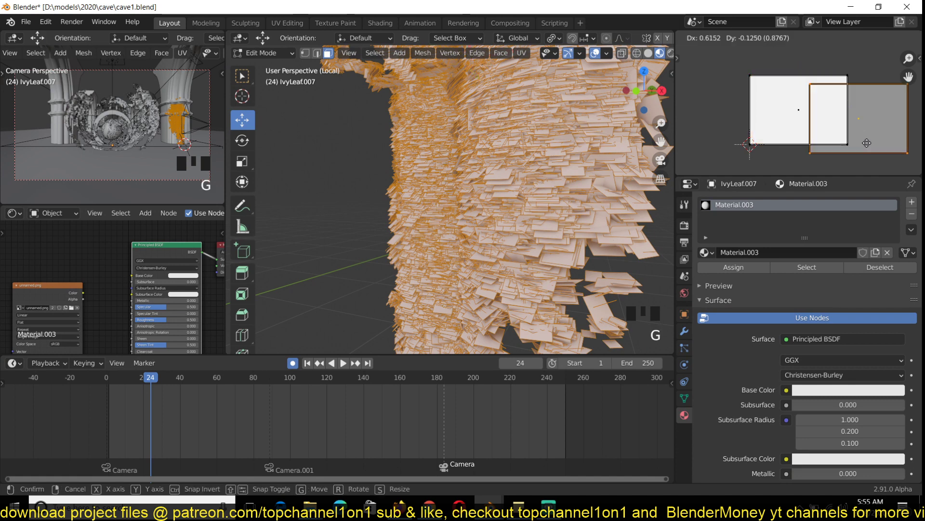
key(Escape)
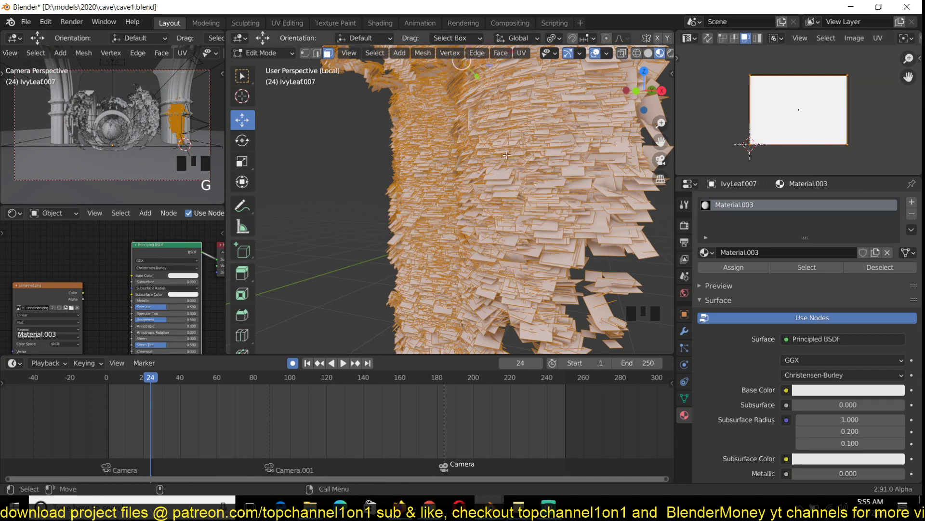
key(Tab)
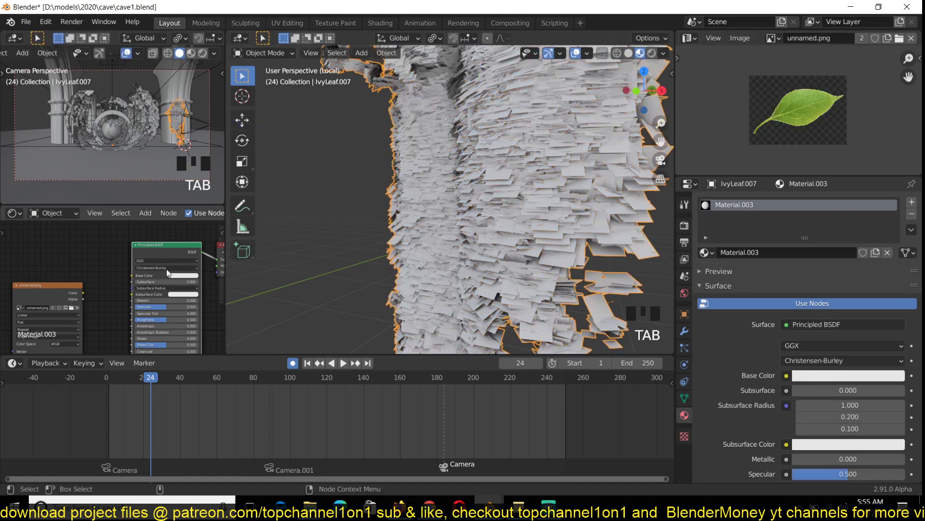
Step: Preview the leaf image on the mesh again and test how moving all the leaf UVs shifts the texture
ctrl+shift+click(54, 300)
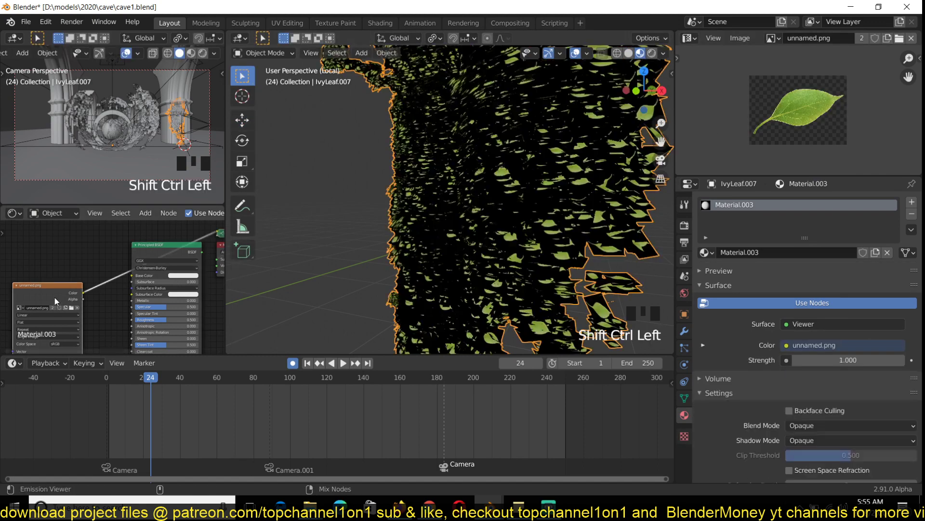
key(Tab)
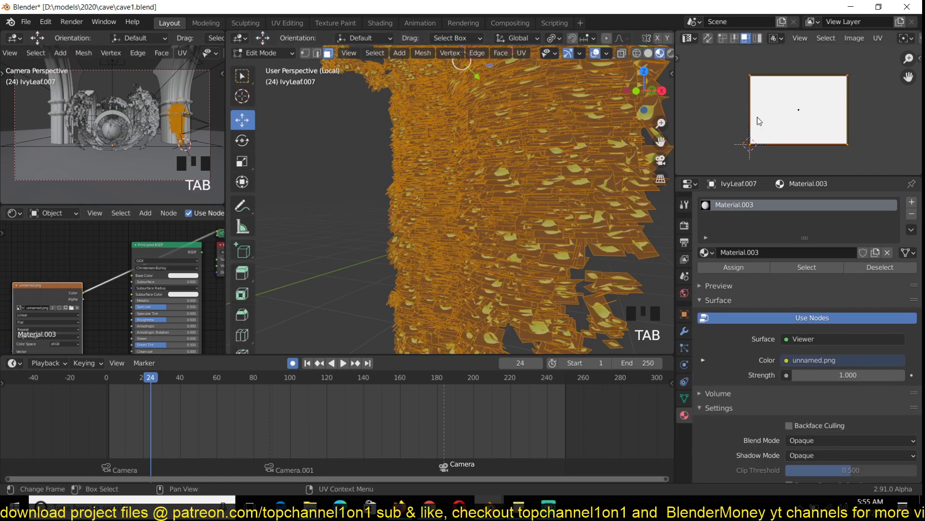
key(a)
drag(735, 55, 872, 153)
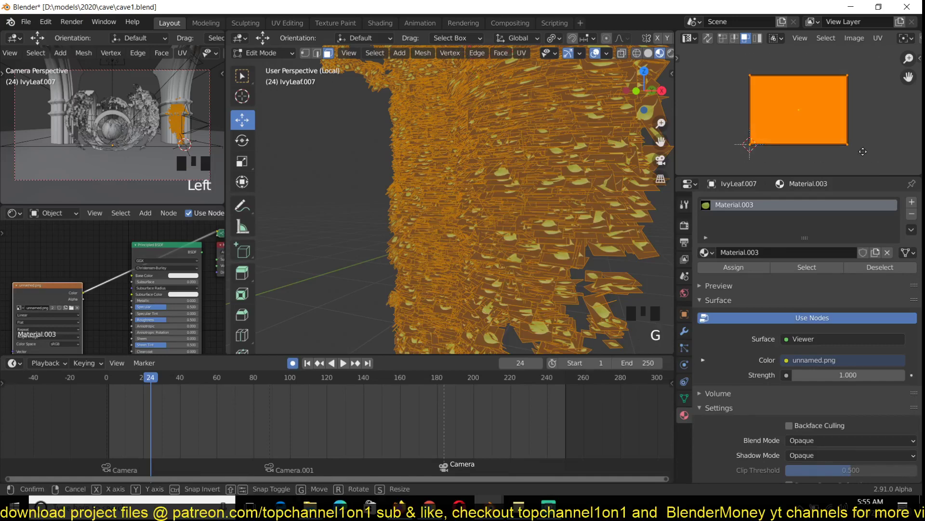
key(g)
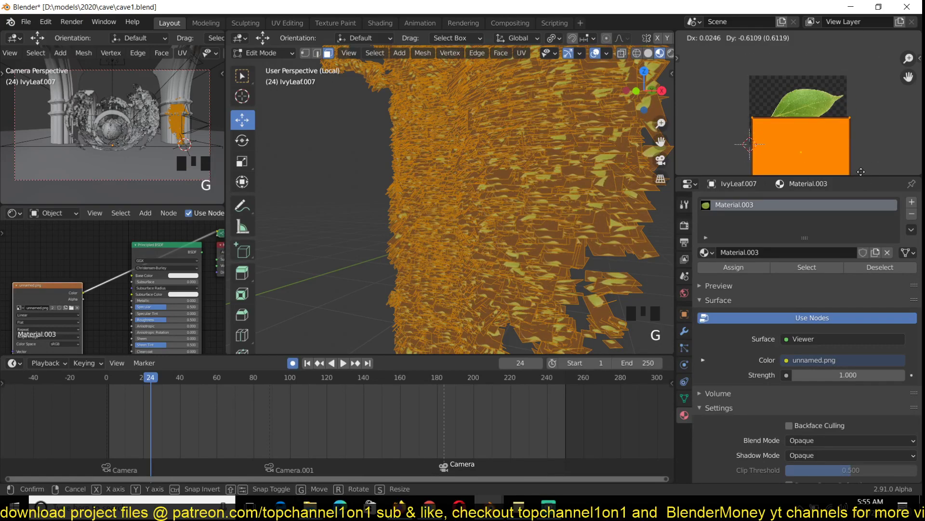
key(Escape)
key(grave)
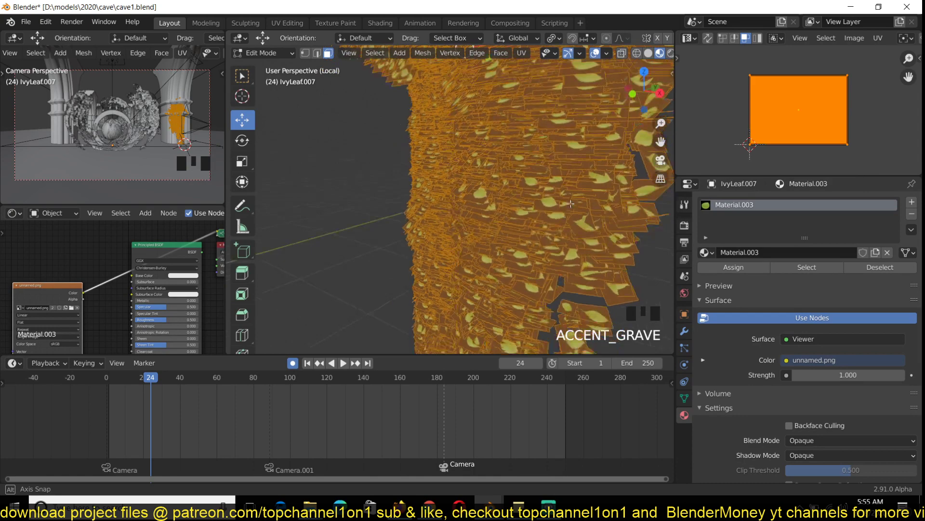
key(Tab)
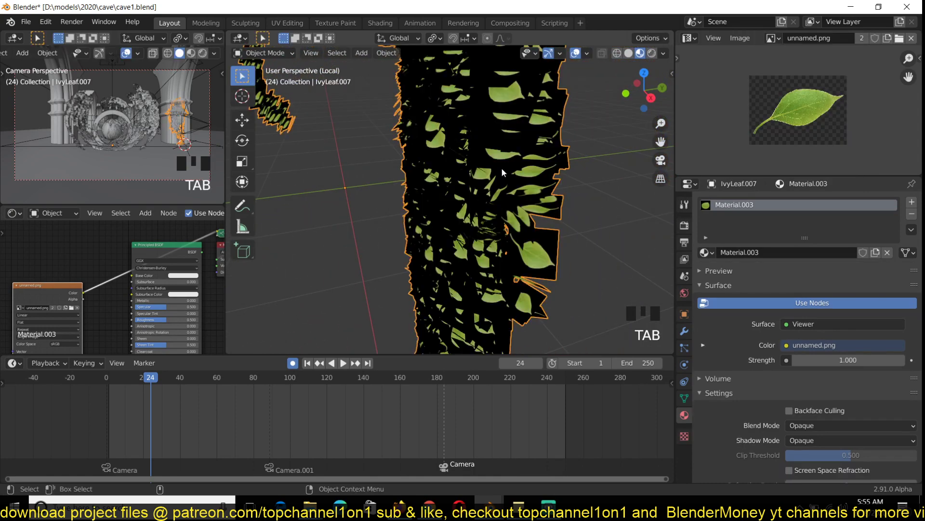
Step: Delete the Principled BSDF node from the leaf material
key(grave)
key(grave)
click(167, 252)
key(Delete)
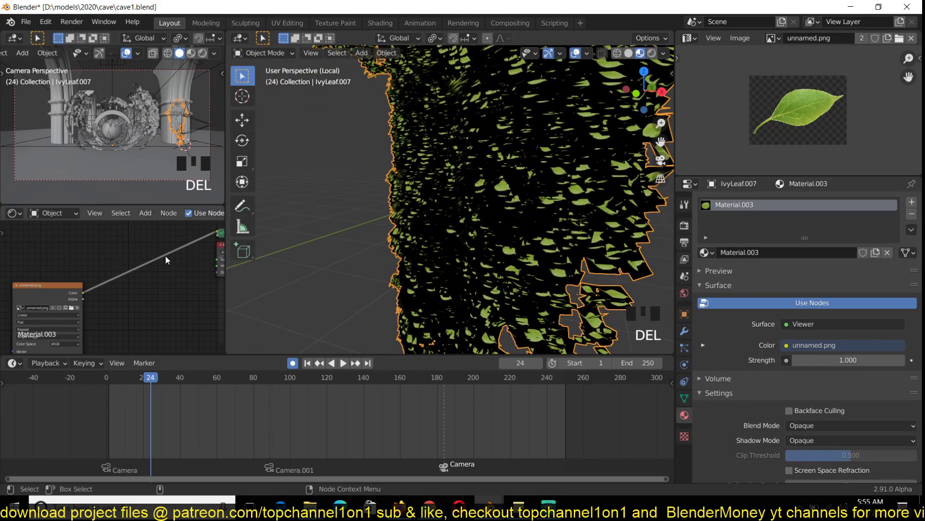
Step: Add a Diffuse BSDF node and connect the leaf image's Color output to its Color input
key(shift+a)
mouse_move(130, 251)
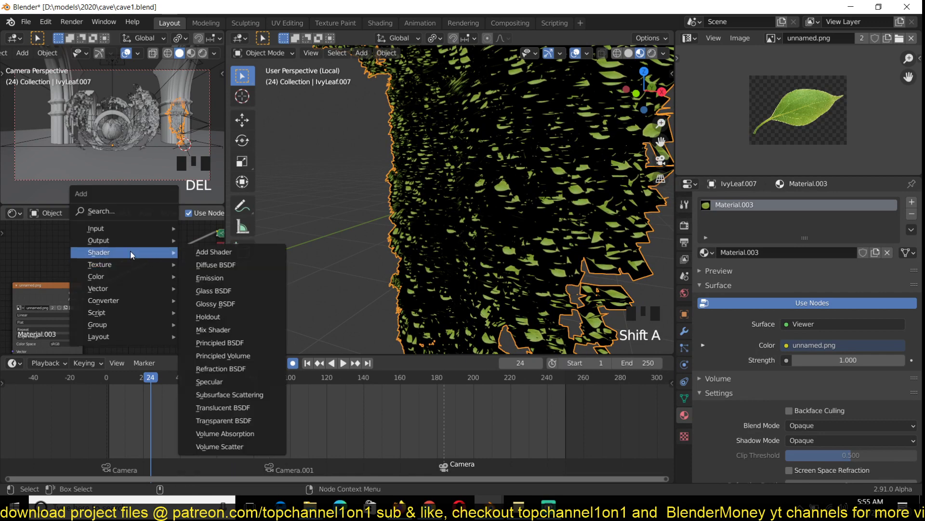
click(215, 265)
click(159, 284)
scroll(114, 268, up, 1)
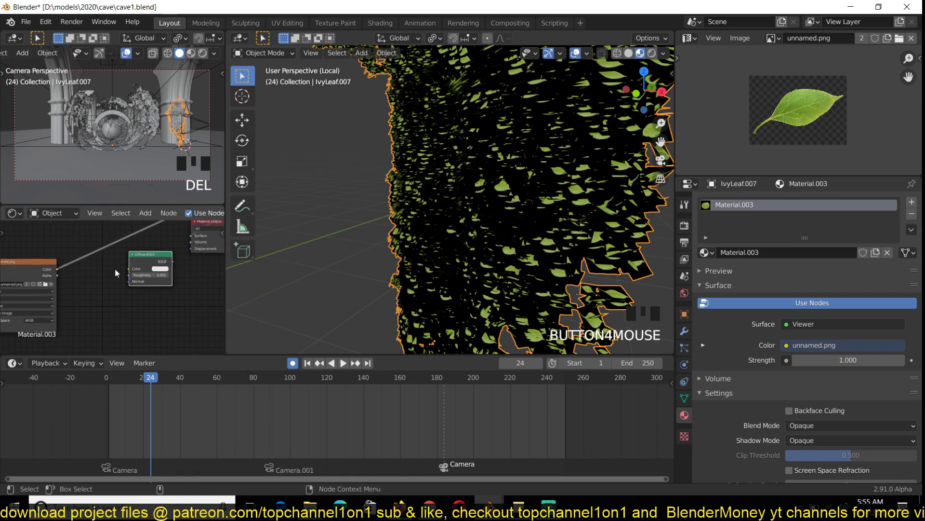
drag(58, 274, 132, 273)
Step: Add a Translucent BSDF below the Diffuse BSDF and feed its Color from the leaf image's Color output
key(shift+a)
mouse_move(124, 286)
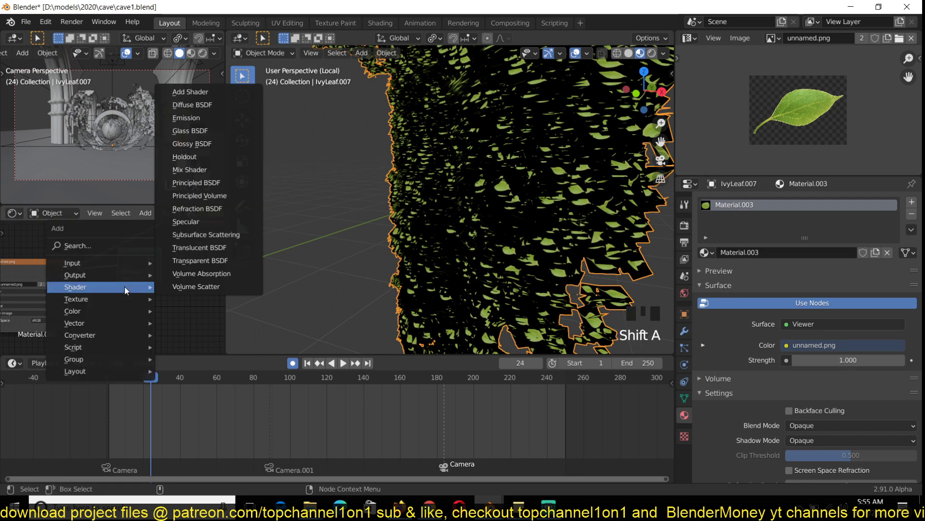
click(201, 247)
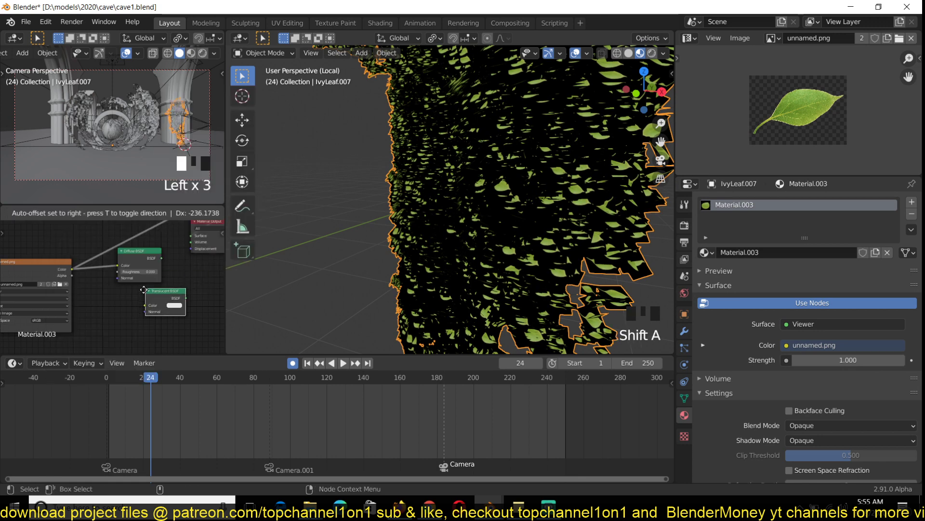
drag(70, 270, 113, 314)
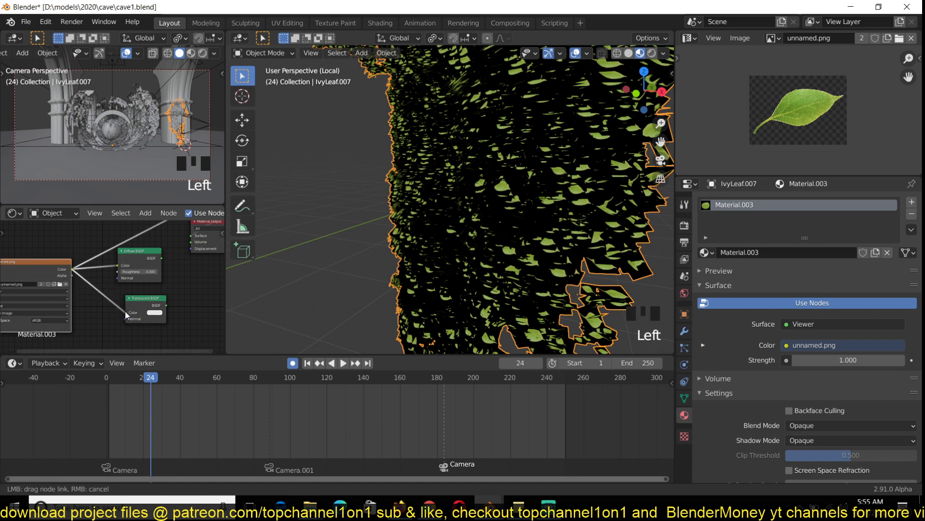
Step: Combine the Diffuse and Translucent BSDFs with a Mix Shader placed beside them
ctrl+shift+right_drag(139, 316, 147, 271)
middle_drag(185, 279, 151, 278)
drag(172, 272, 190, 287)
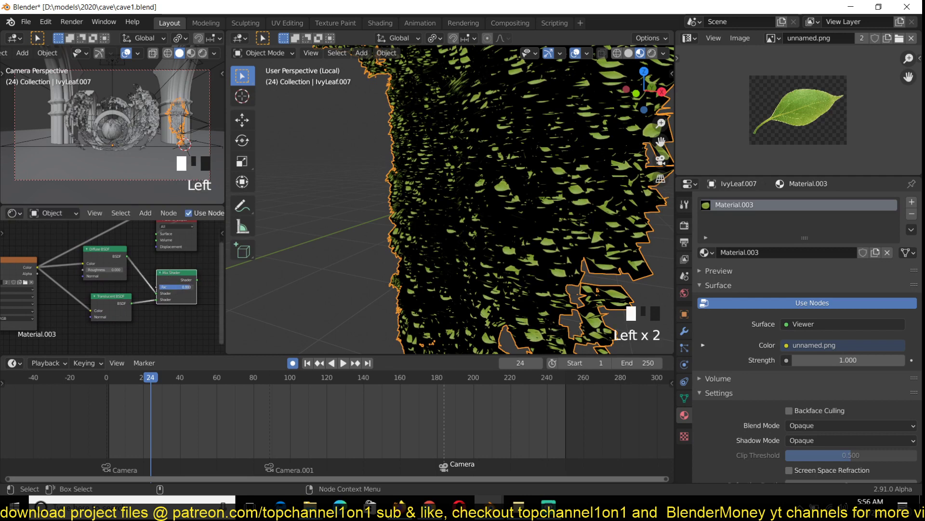
middle_drag(183, 286, 175, 277)
scroll(95, 276, down, 3)
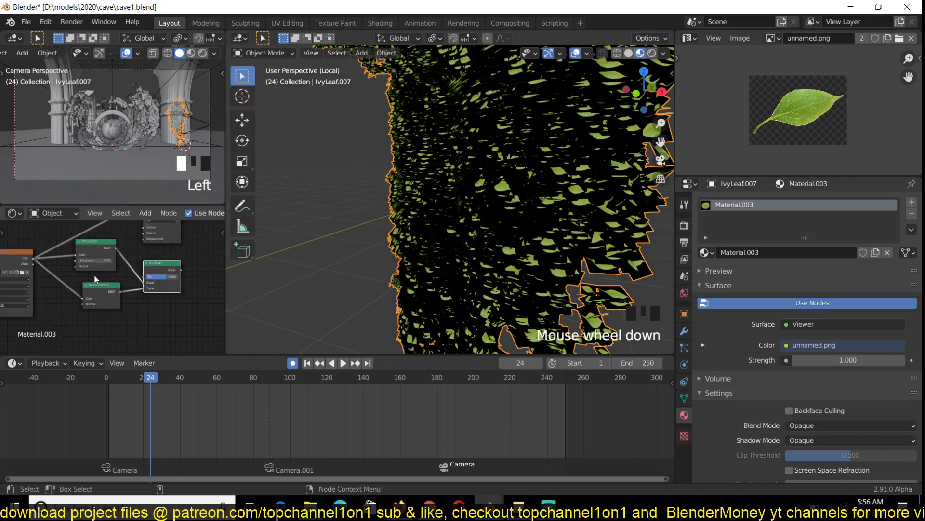
Step: Shift the Diffuse, Translucent and Mix Shader nodes aside and add a Transparent BSDF next to them
drag(100, 280, 97, 262)
shift+click(151, 271)
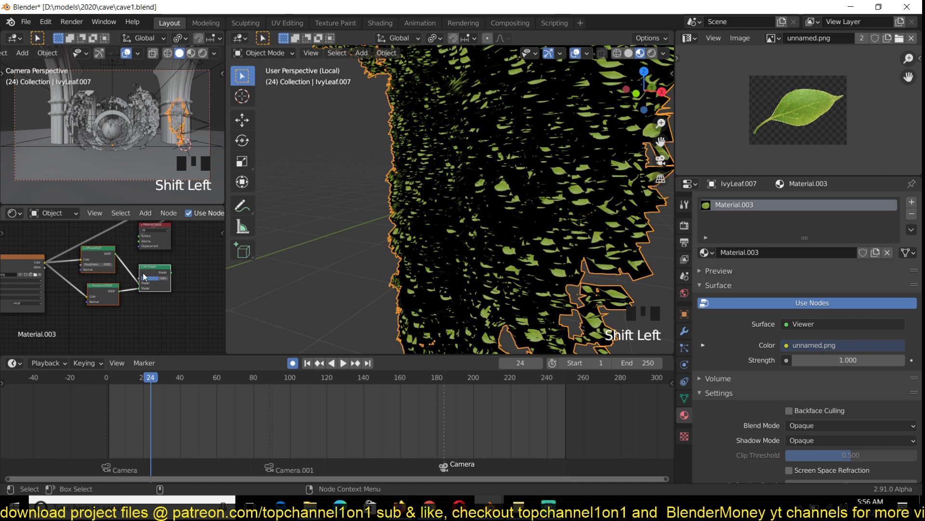
key(g)
key(shift+a)
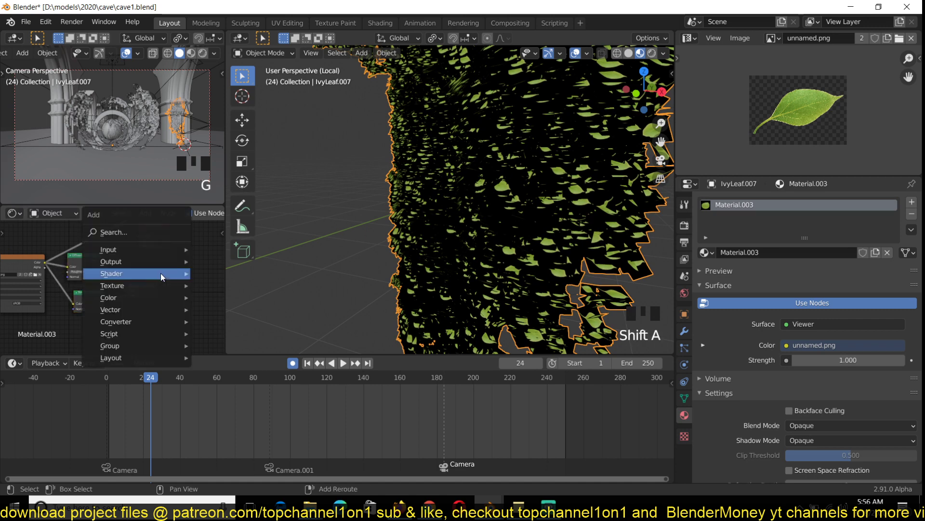
mouse_move(163, 273)
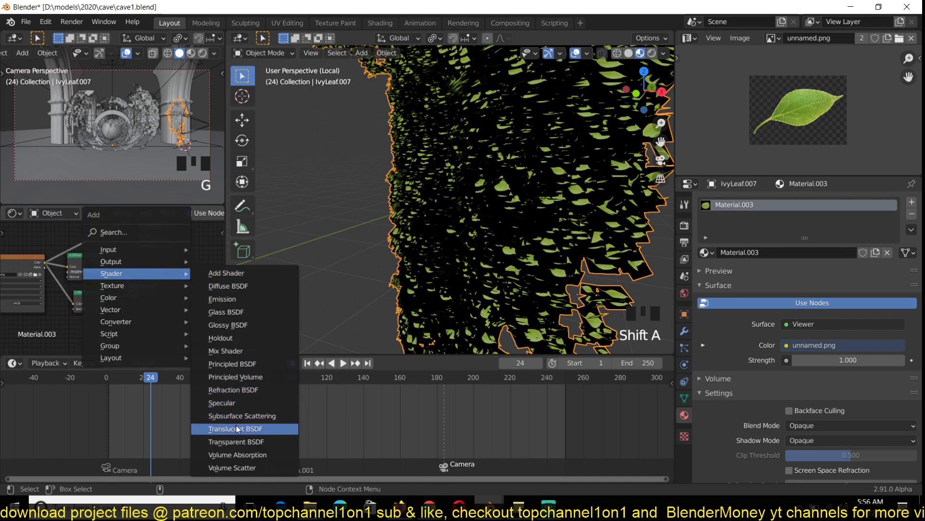
click(236, 442)
click(180, 278)
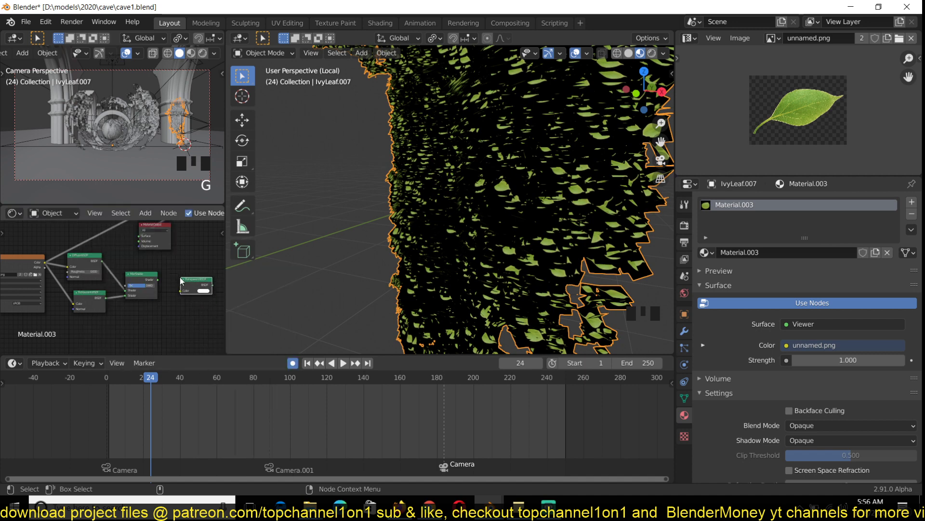
Step: Place the Transparent BSDF under the Mix Shader and combine the two with a second Mix Shader
drag(192, 282, 152, 319)
ctrl+shift+right_drag(154, 318, 151, 294)
middle_drag(169, 305, 158, 279)
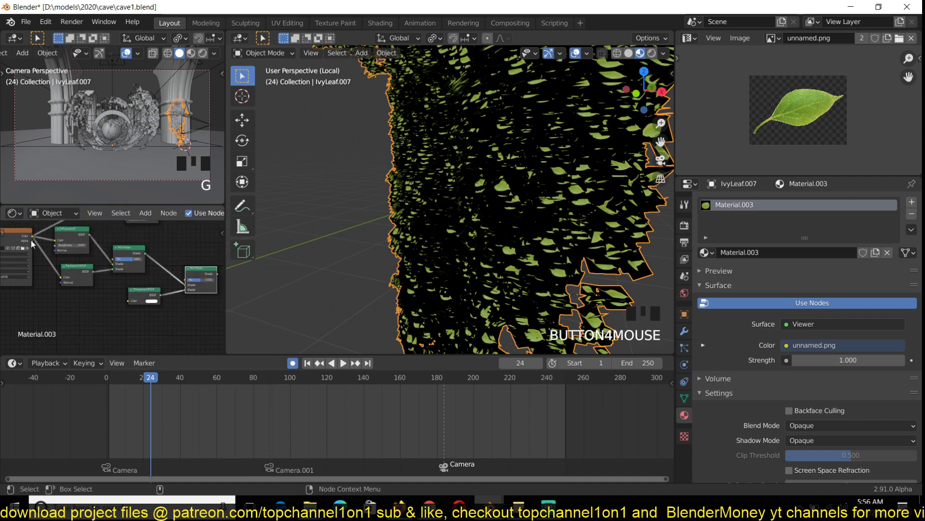
Step: Drive the second Mix Shader's Fac with the leaf image's Alpha output and connect that shader to the Material Output
drag(32, 244, 189, 280)
ctrl+shift+click(201, 273)
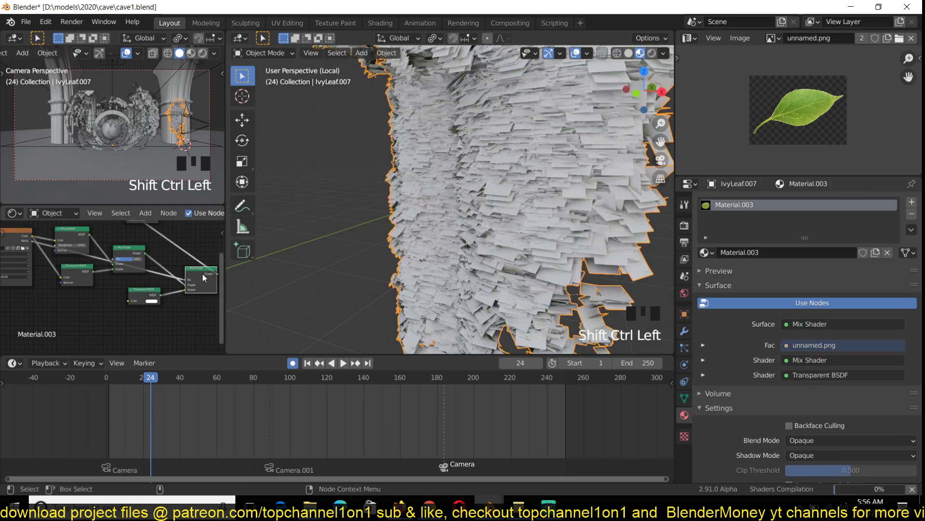
scroll(429, 239, up, 3)
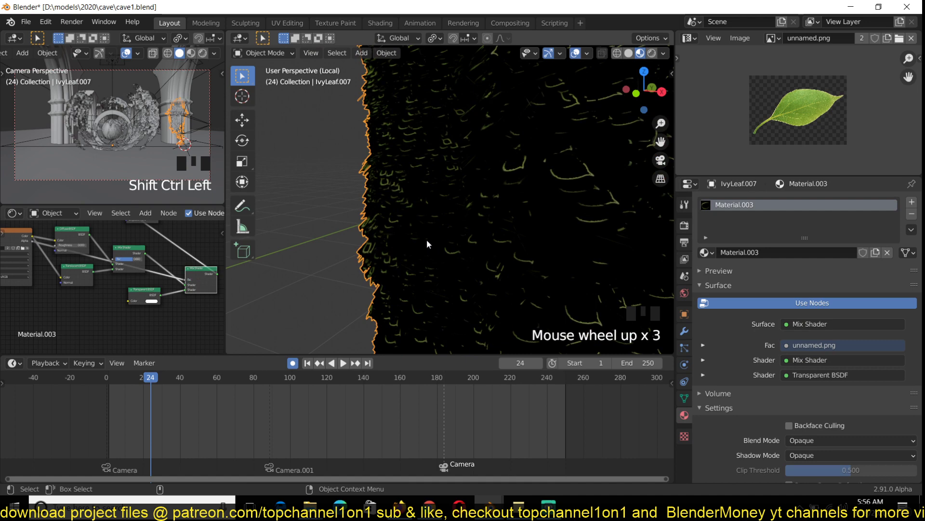
shift+middle_drag(426, 240, 348, 265)
scroll(202, 297, up, 4)
Step: Swap the second Mix Shader's two shader inputs so the Transparent BSDF comes first, and check the leaves
middle_drag(202, 299, 150, 307)
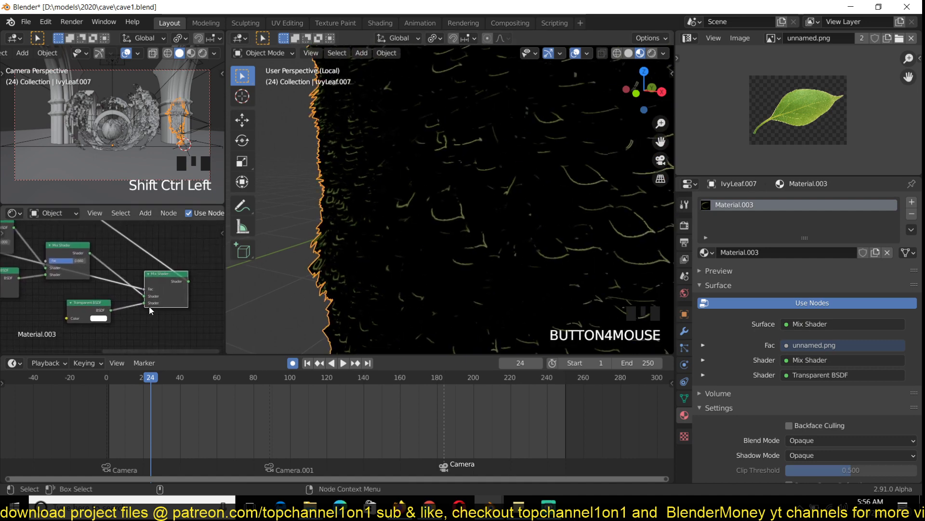
drag(145, 302, 147, 295)
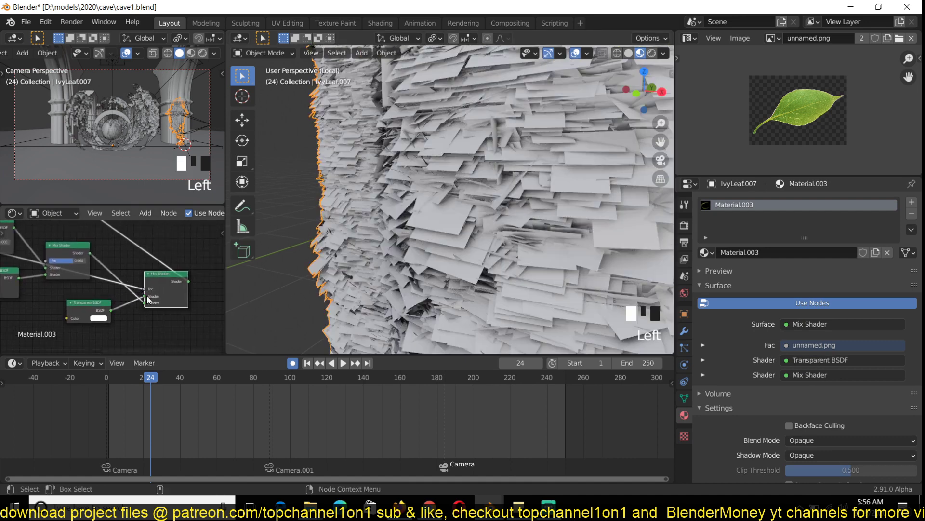
scroll(339, 249, down, 5)
scroll(338, 250, down, 2)
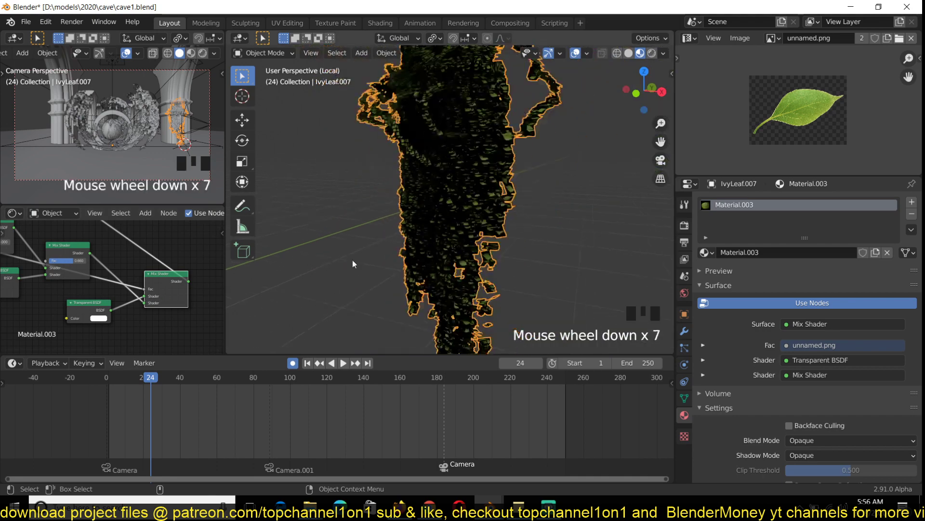
key(grave)
middle_drag(376, 260, 467, 247)
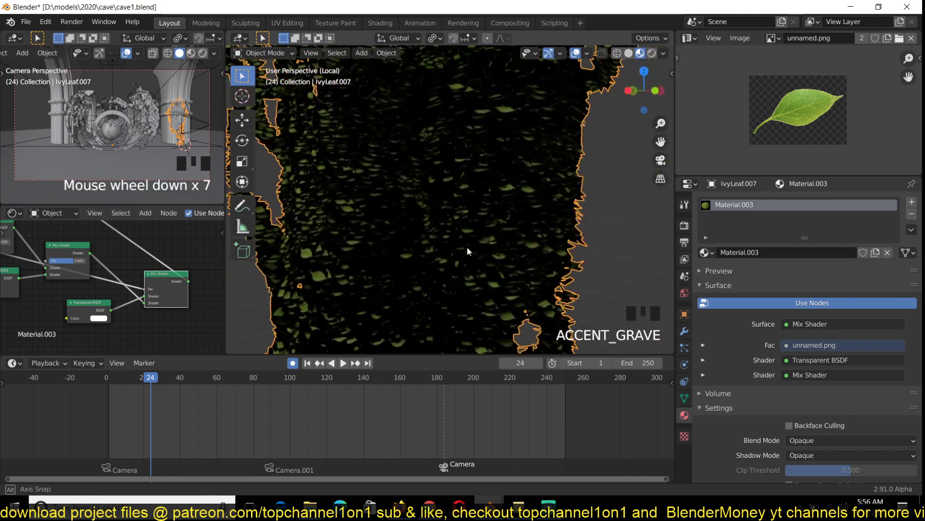
Step: Set the leaf material's blend mode to Alpha Blend with Screen Space Refraction enabled
scroll(738, 371, down, 5)
scroll(743, 375, down, 6)
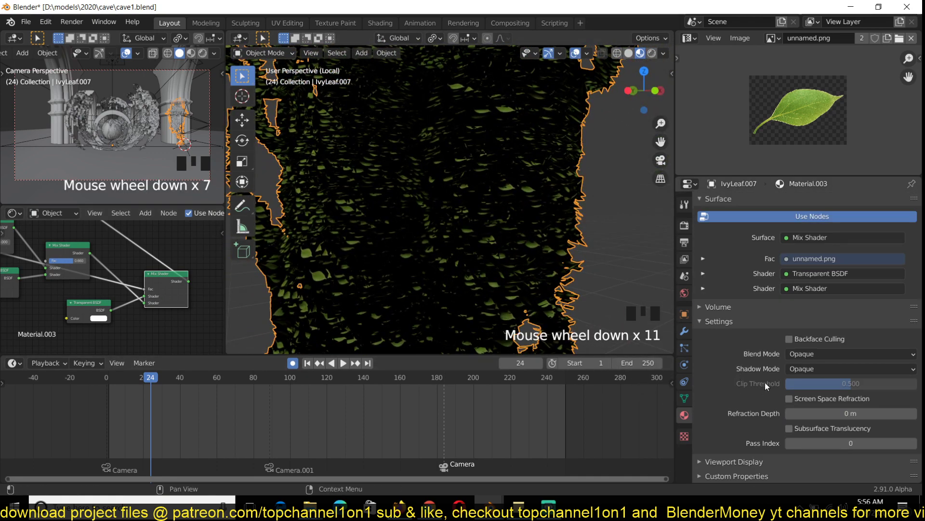
click(835, 354)
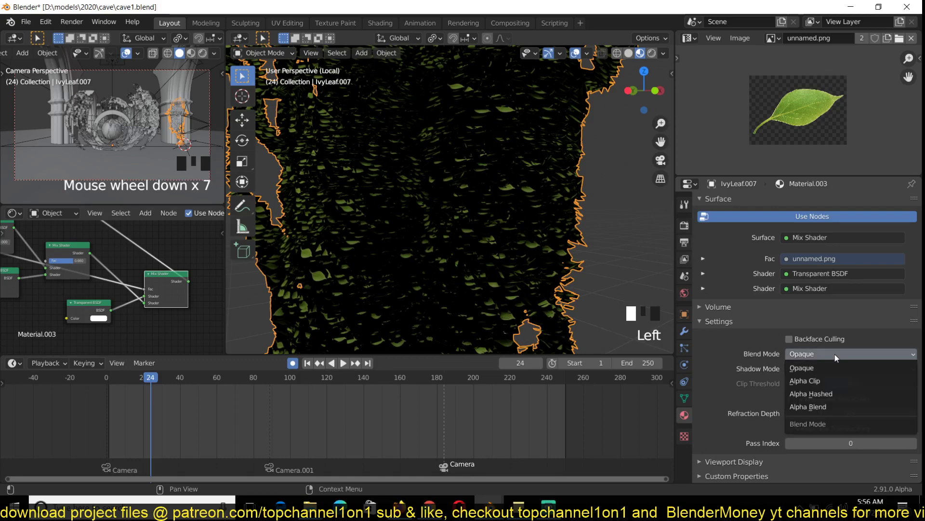
click(820, 398)
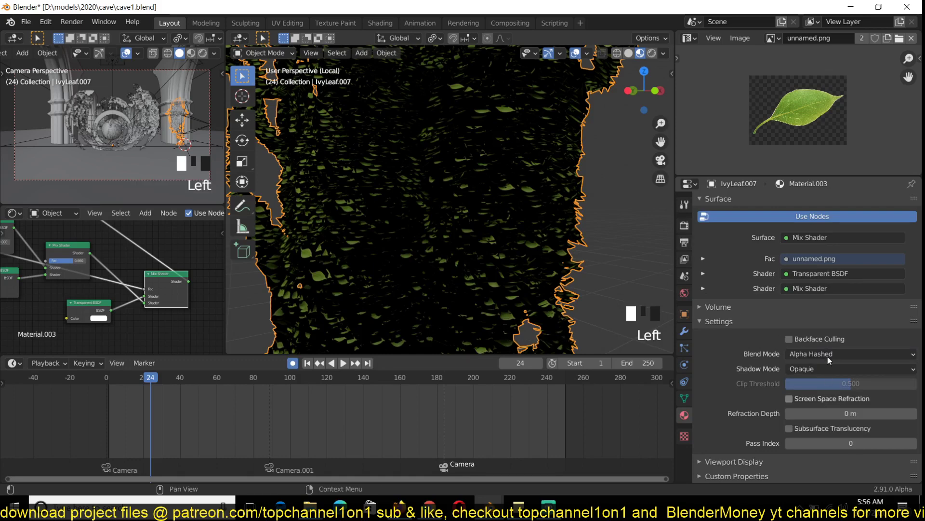
click(828, 357)
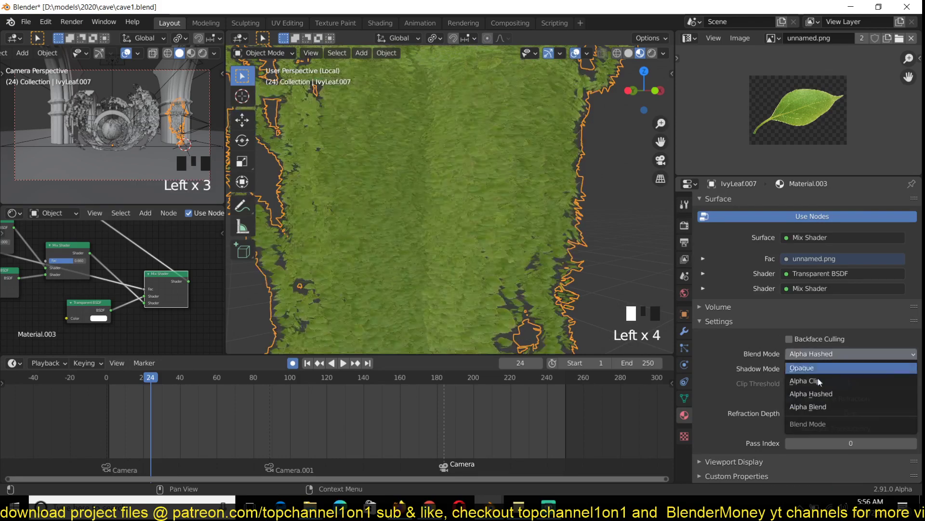
click(819, 407)
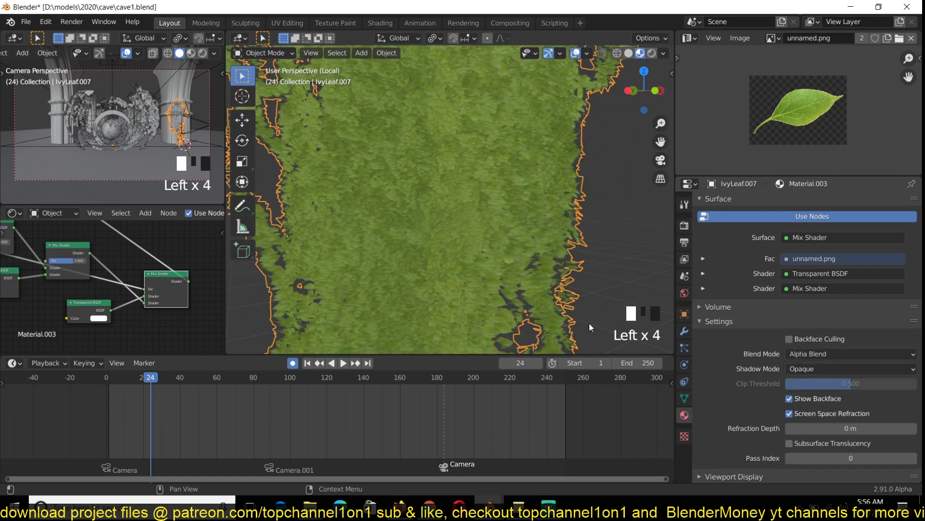
Step: Deselect everything and examine the leaves' transparency up close and from other sides of the ivy
key(grave)
key(alt+a)
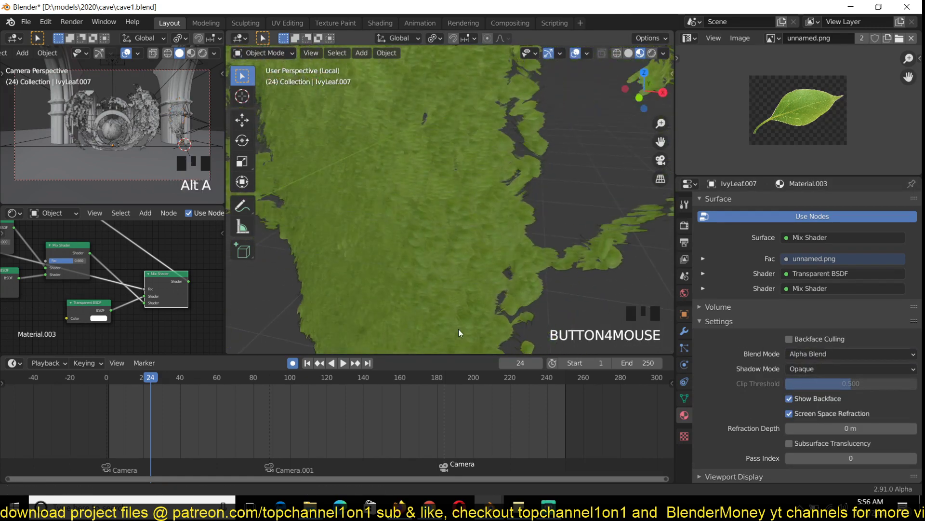
scroll(475, 311, up, 4)
scroll(476, 309, down, 5)
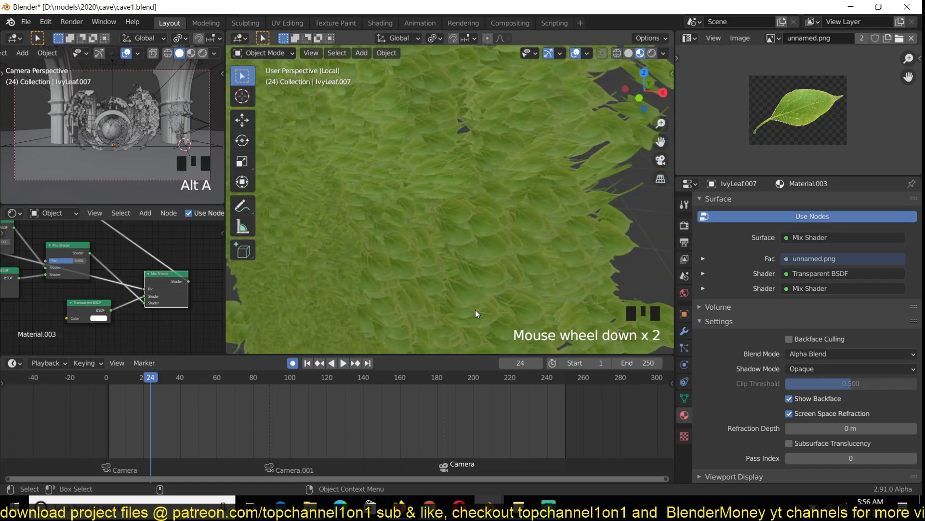
key(grave)
mouse_move(509, 221)
middle_down()
mouse_move(610, 193)
mouse_move(525, 227)
middle_up()
scroll(176, 246, down, 5)
Step: Move the Material Output node beyond the final Mix Shader to straighten the leaf node layout
middle_drag(172, 258, 122, 298)
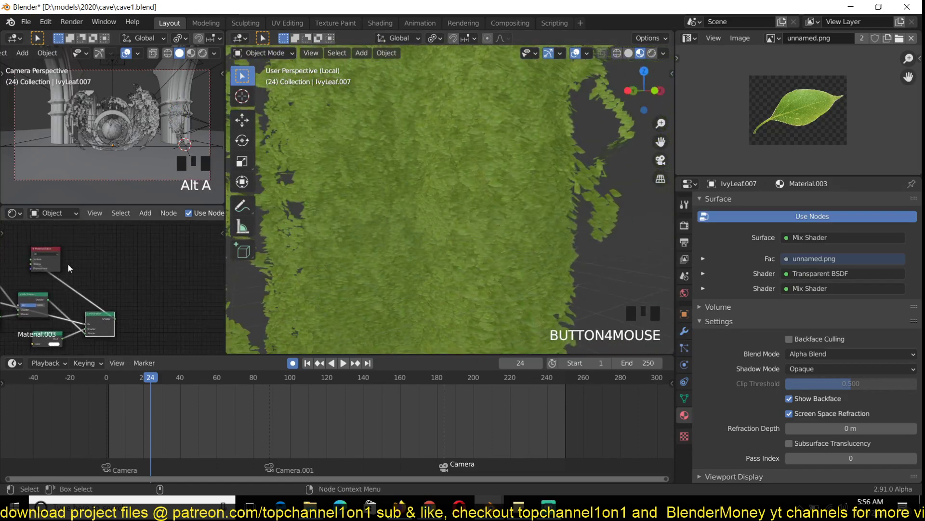
drag(48, 250, 210, 316)
scroll(454, 214, down, 4)
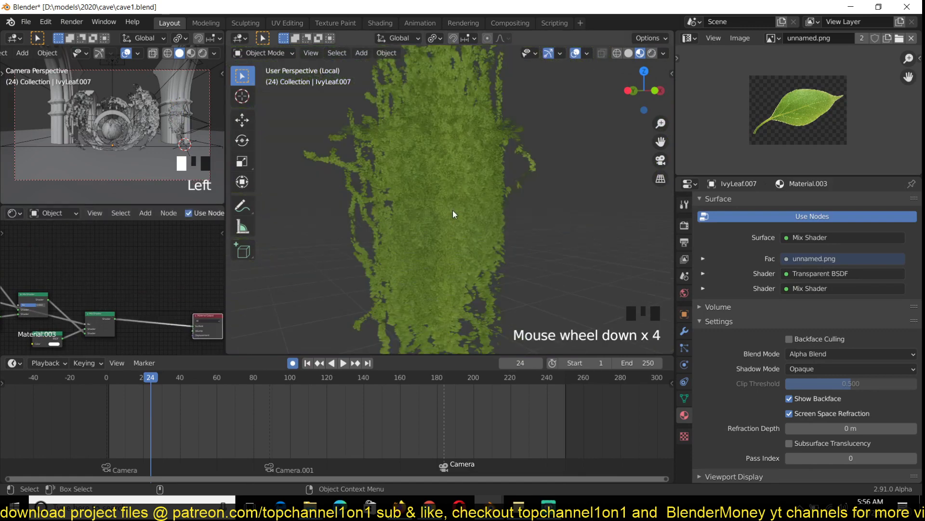
Step: Leave local view and give the ivy's stem curve on the pillar a new material
key(KP_Divide)
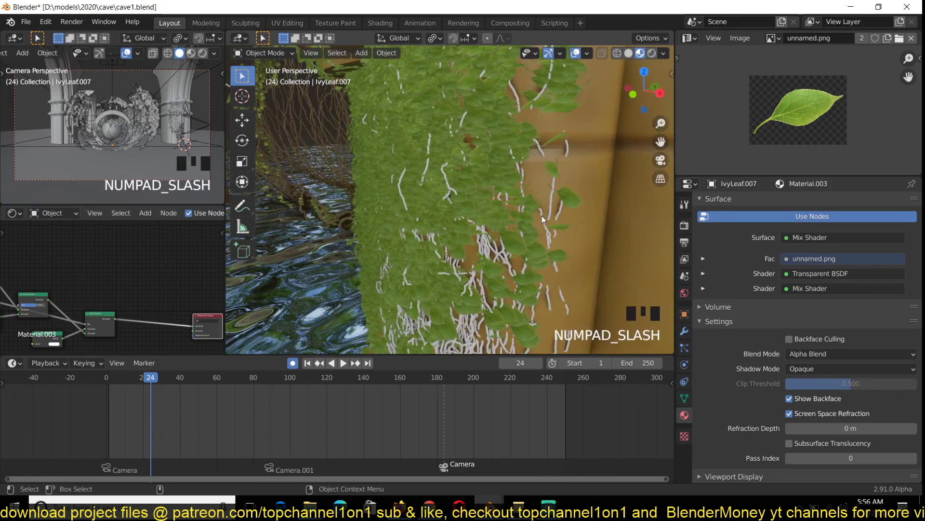
click(578, 220)
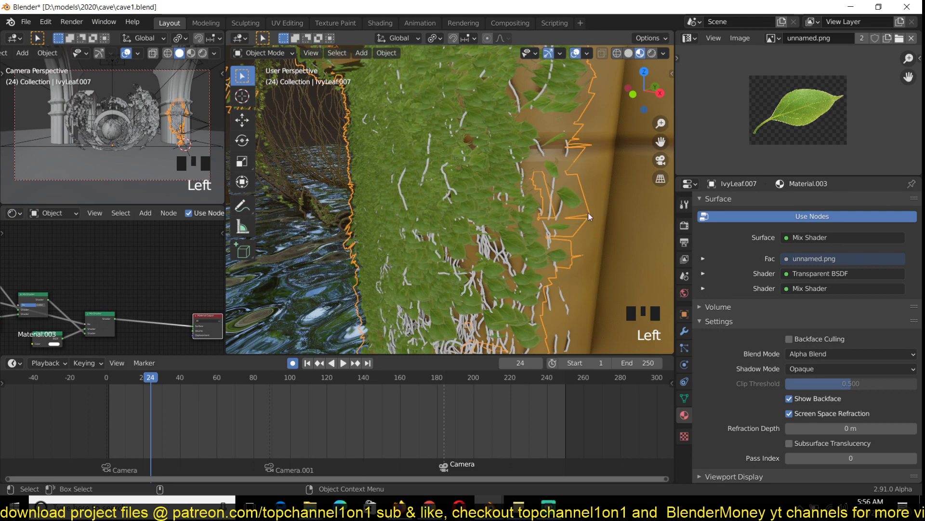
click(553, 209)
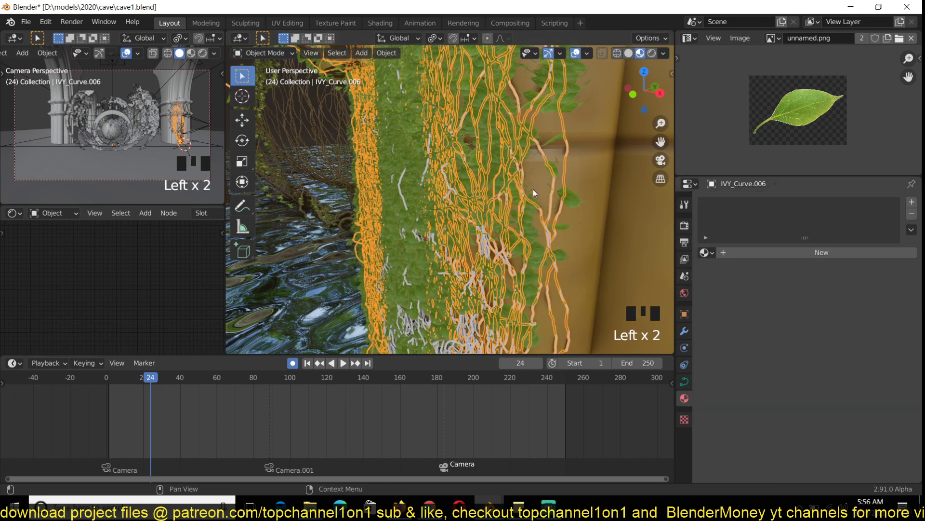
scroll(536, 174, up, 2)
scroll(537, 173, down, 2)
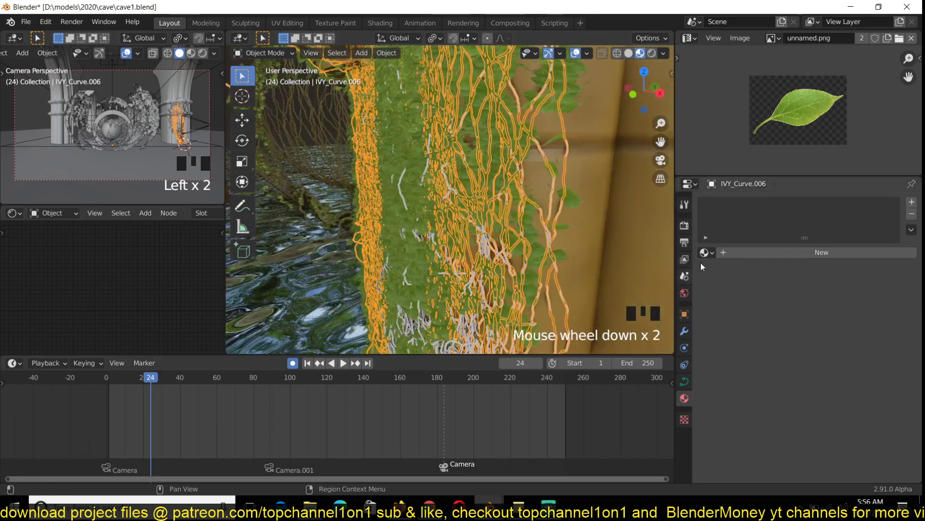
click(737, 251)
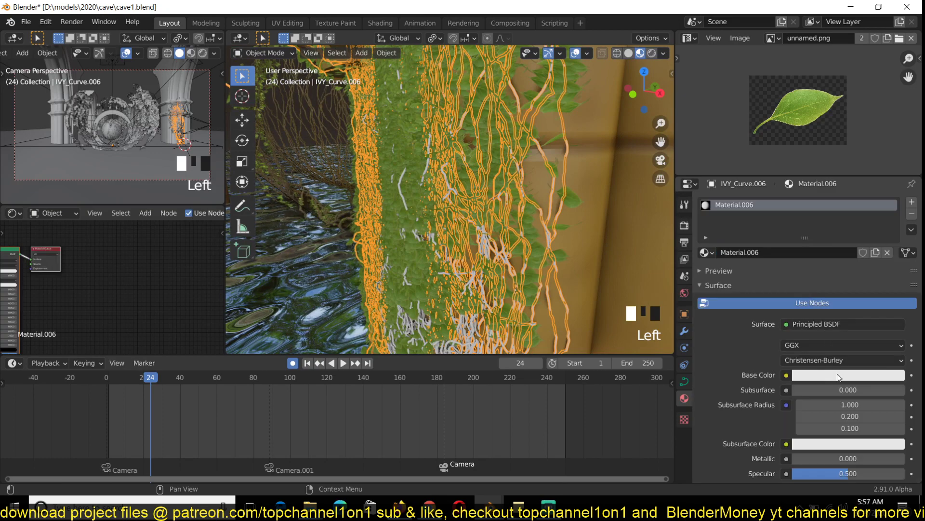
Step: Set the stem material's base color to a dark olive yellow and deselect everything
click(839, 375)
drag(898, 240, 897, 256)
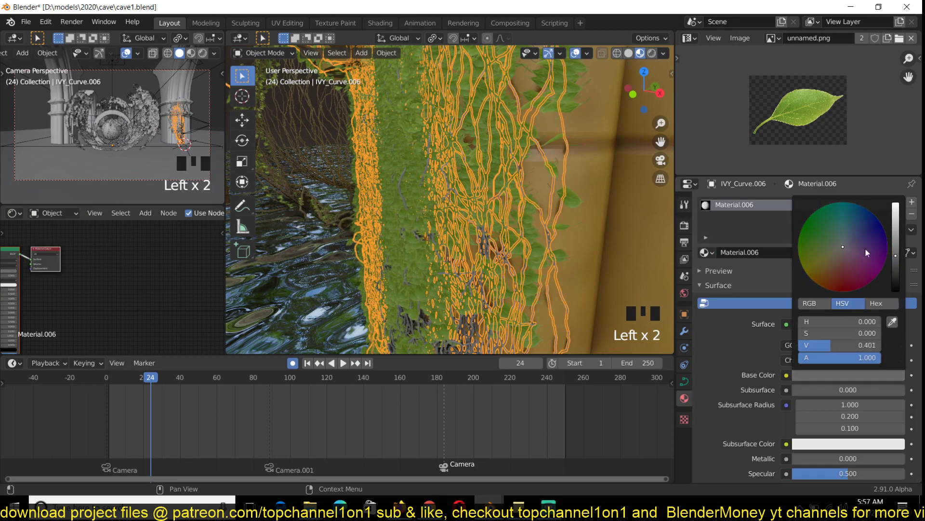
click(833, 259)
key(alt+a)
Step: Delete the ivy leaves and stem curve growing on the pillar
scroll(539, 256, down, 3)
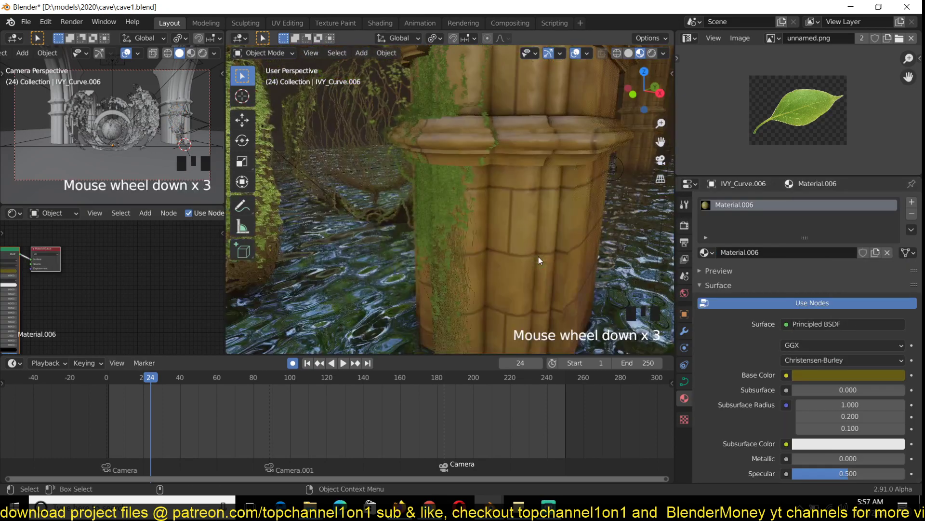
key(grave)
key(grave)
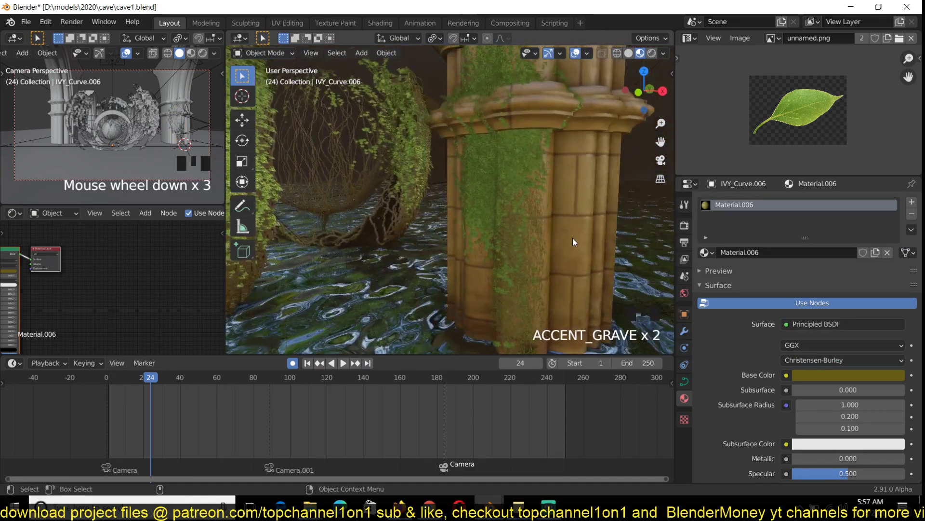
key(grave)
click(569, 209)
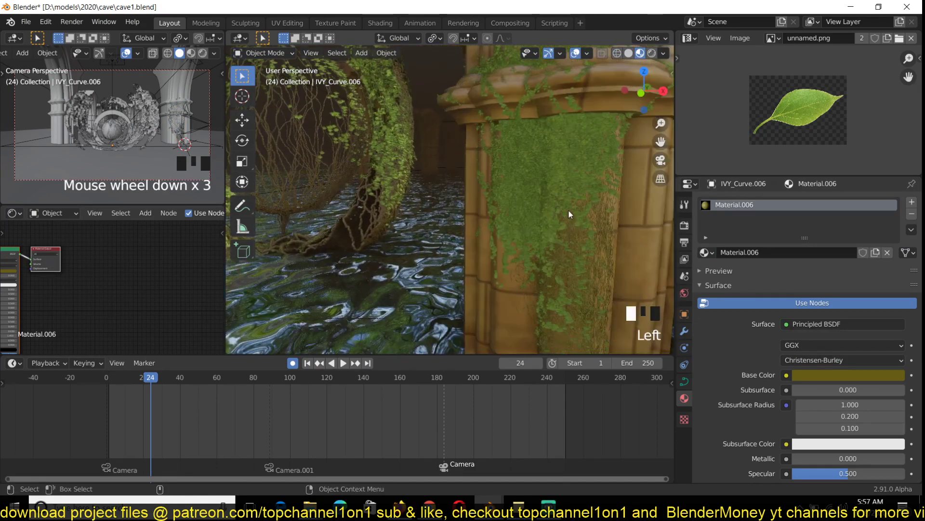
shift+click(607, 237)
key(x)
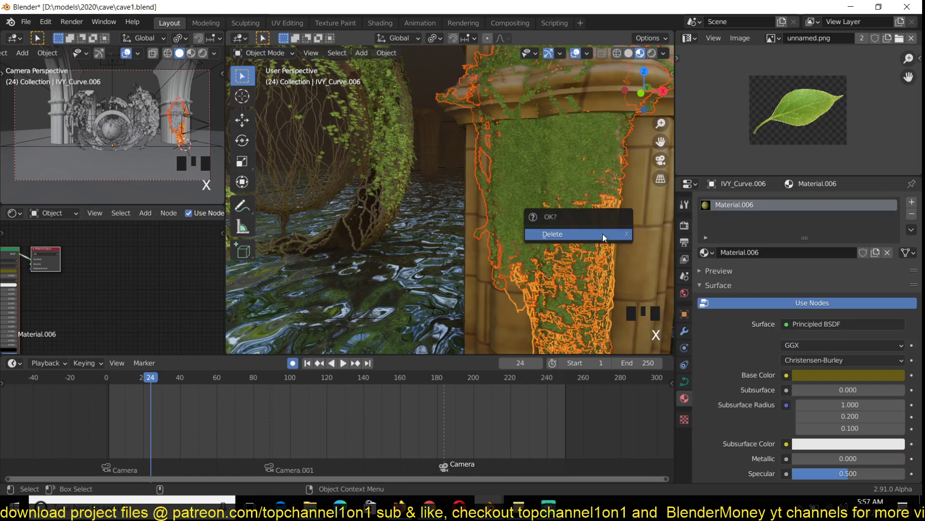
click(612, 235)
Step: Place the 3D cursor at the foot of the bare pillar, just above the water
key(grave)
scroll(599, 243, down, 3)
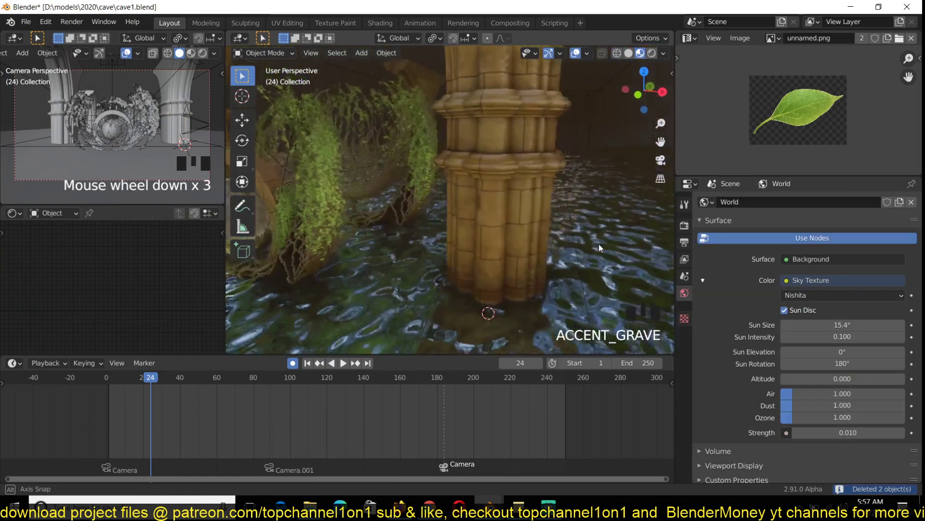
shift+right_click(482, 300)
shift+right_click(475, 301)
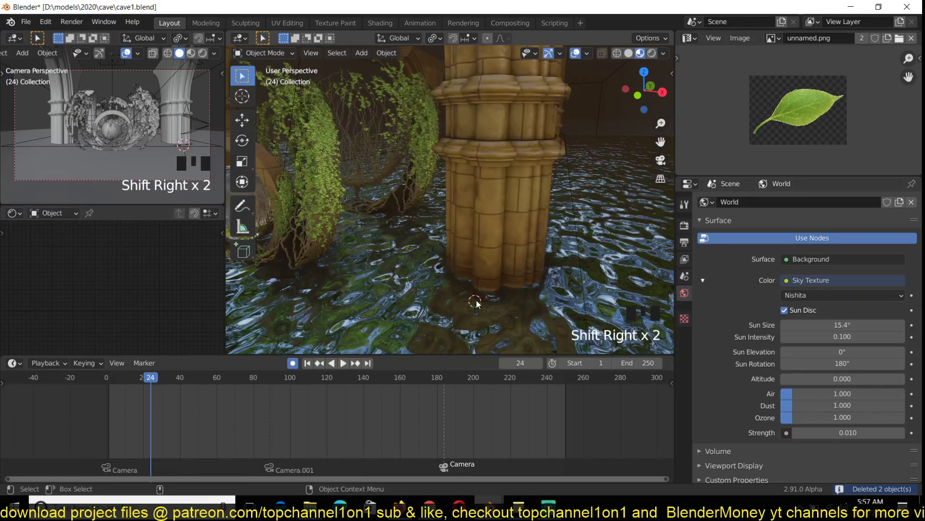
Step: Grow a new ivy on the pillar from the 3D cursor with a maximum ivy length of 2 m
key(n)
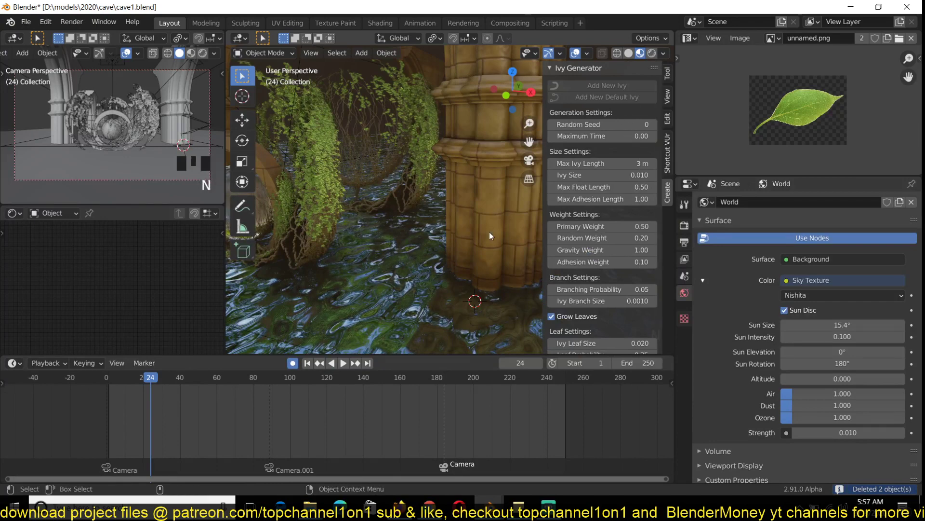
shift+click(493, 249)
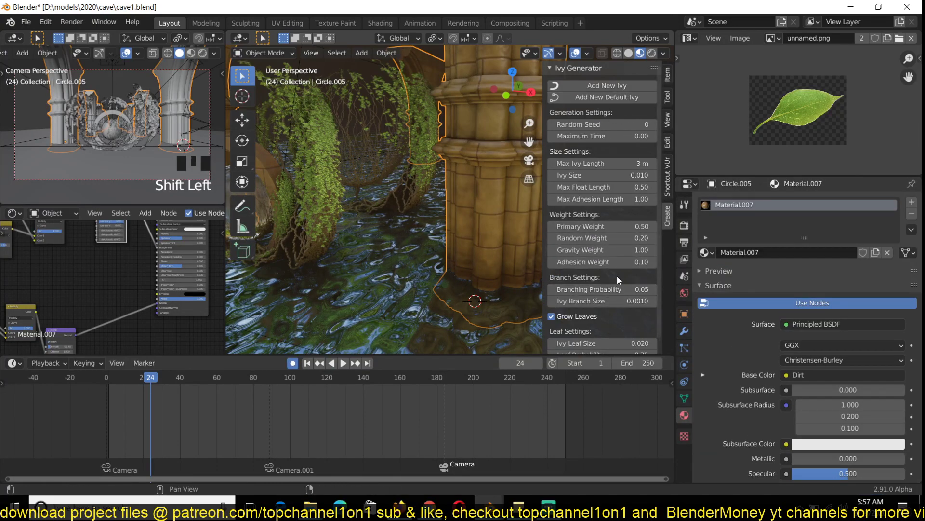
click(551, 163)
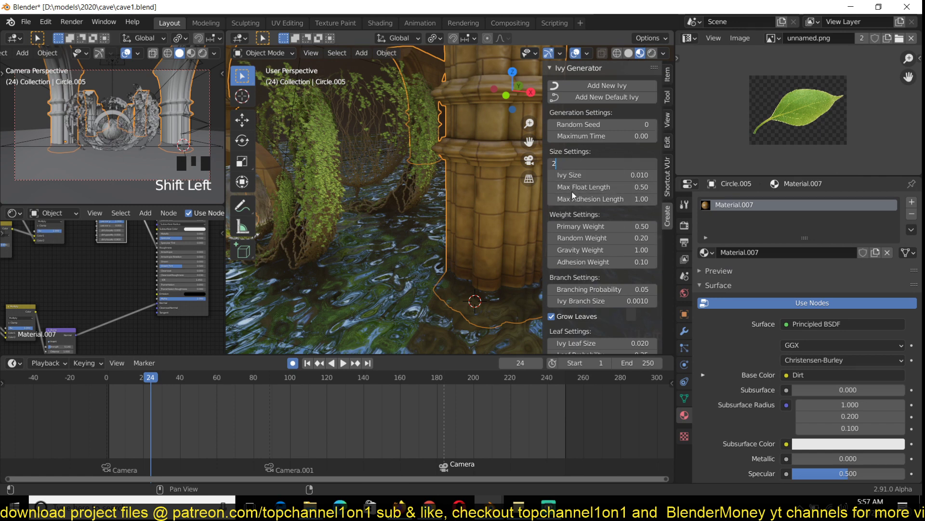
click(622, 89)
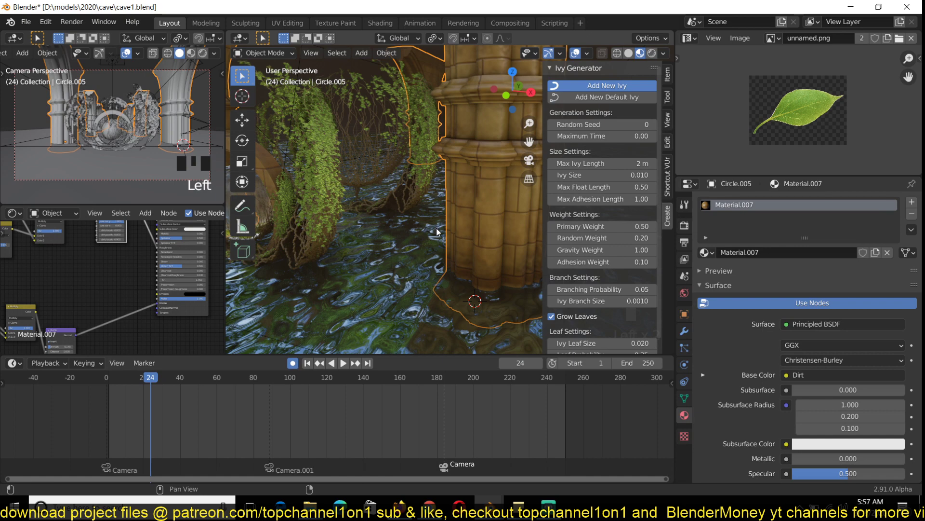
scroll(438, 281, up, 4)
shift+middle_drag(438, 282, 412, 212)
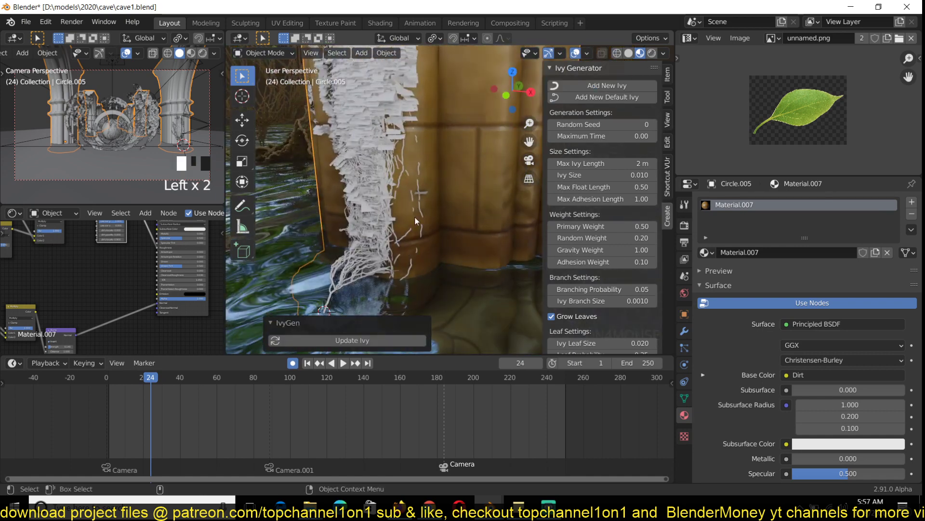
Step: Set the ivy branch size to 0.0910 and update the pillar's ivy
scroll(612, 316, down, 1)
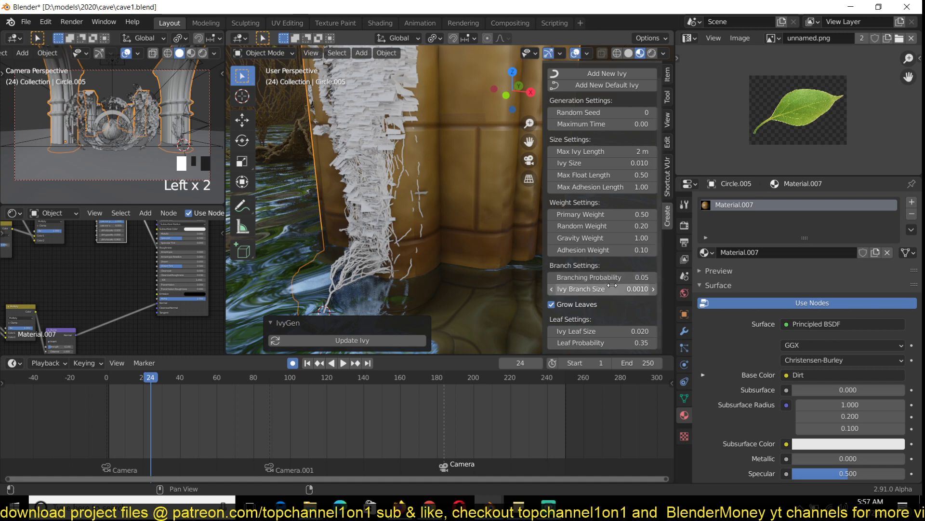
click(653, 289)
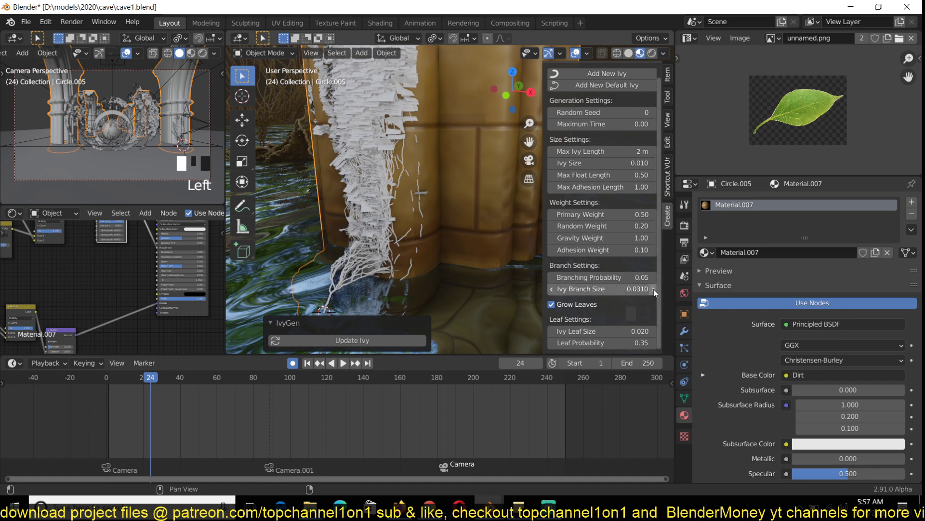
click(654, 290)
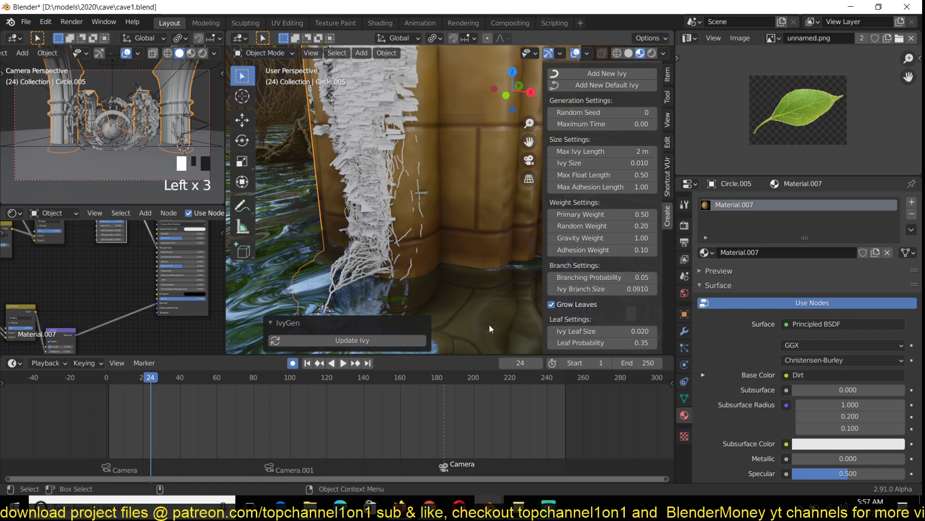
click(410, 339)
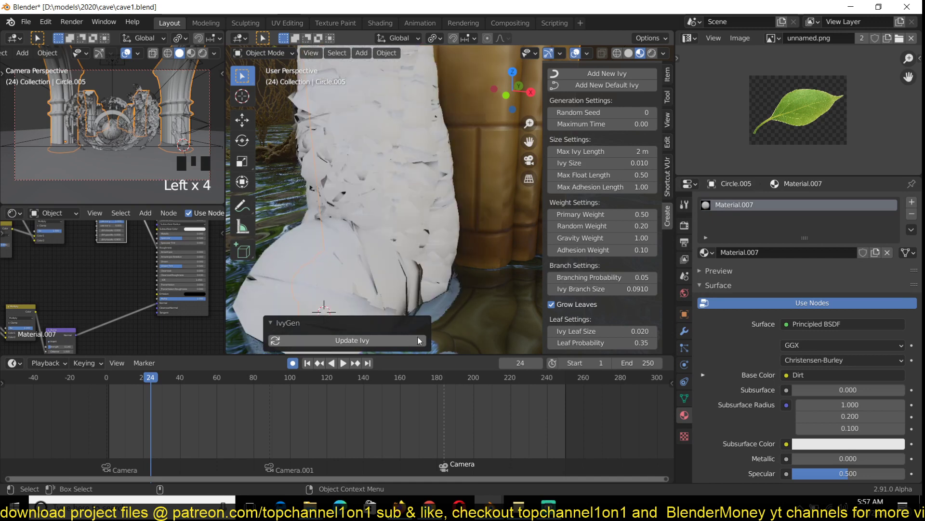
Step: Reset the ivy branch size to 0.0010 for the pillar's ivy
click(624, 289)
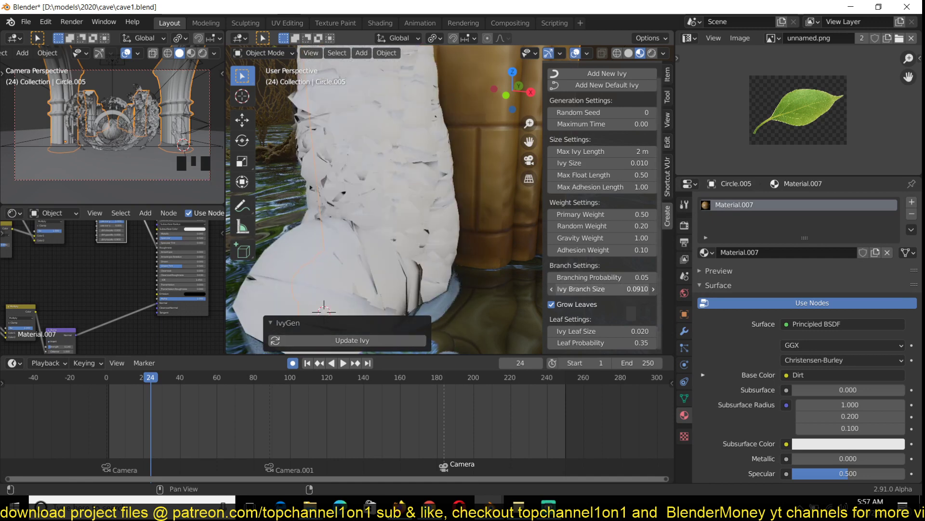
text(001)
key(Return)
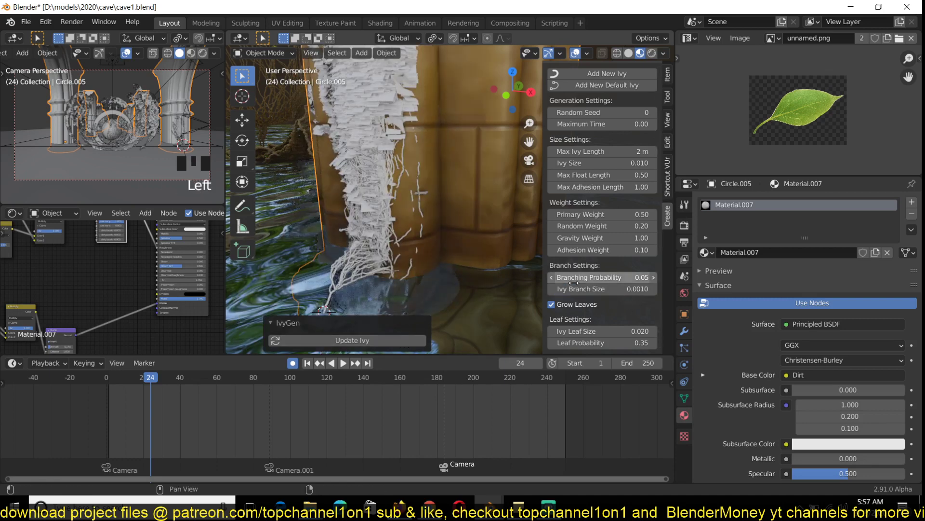
Step: Set the ivy branch size to 0.0050 and update the pillar's ivy
click(616, 288)
click(616, 287)
key(BackSpace)
text(5)
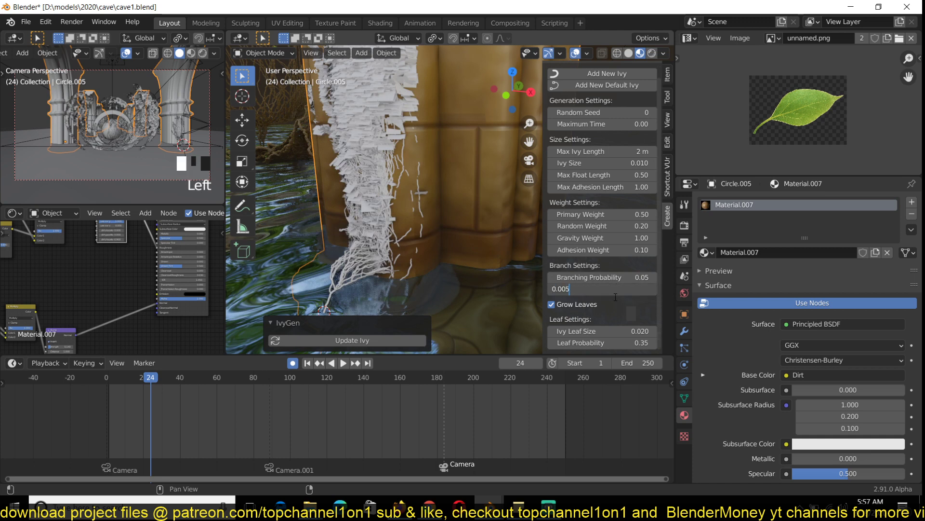
key(Return)
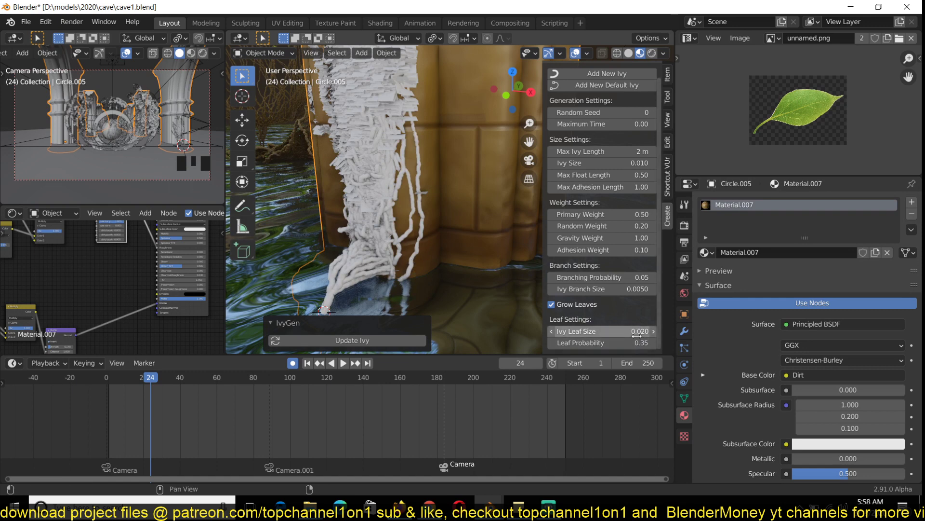
Step: Delete the newly grown ivy leaves and stem curve from the pillar
scroll(616, 261, up, 1)
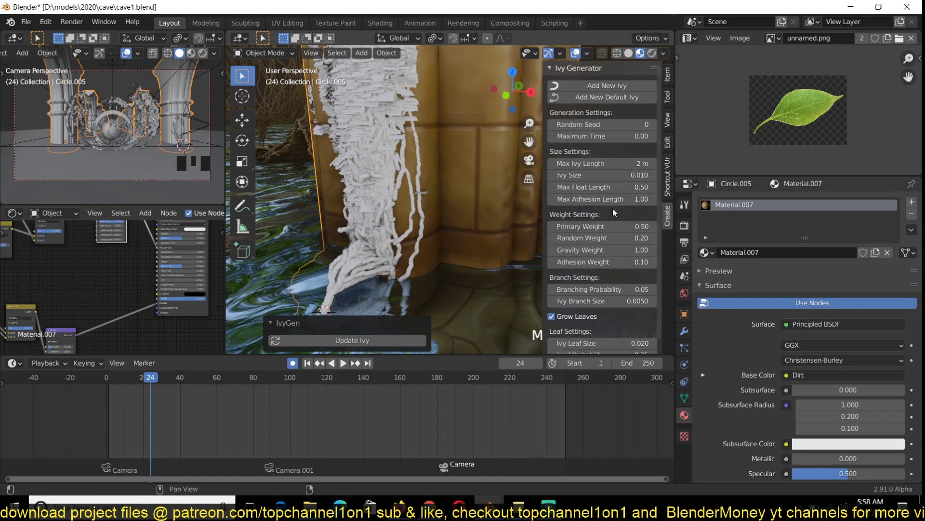
scroll(385, 241, down, 5)
middle_drag(346, 248, 484, 214)
middle_drag(380, 135, 377, 180)
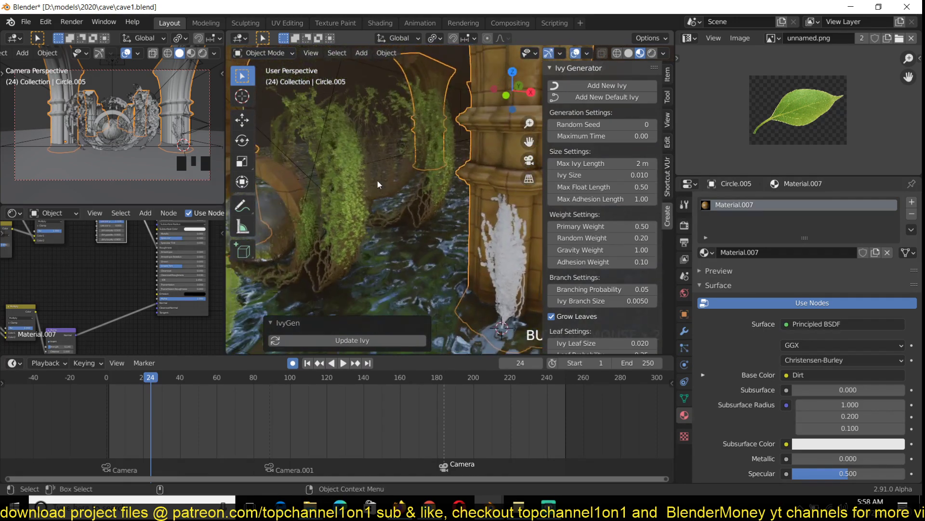
click(377, 129)
click(497, 246)
key(x)
click(498, 247)
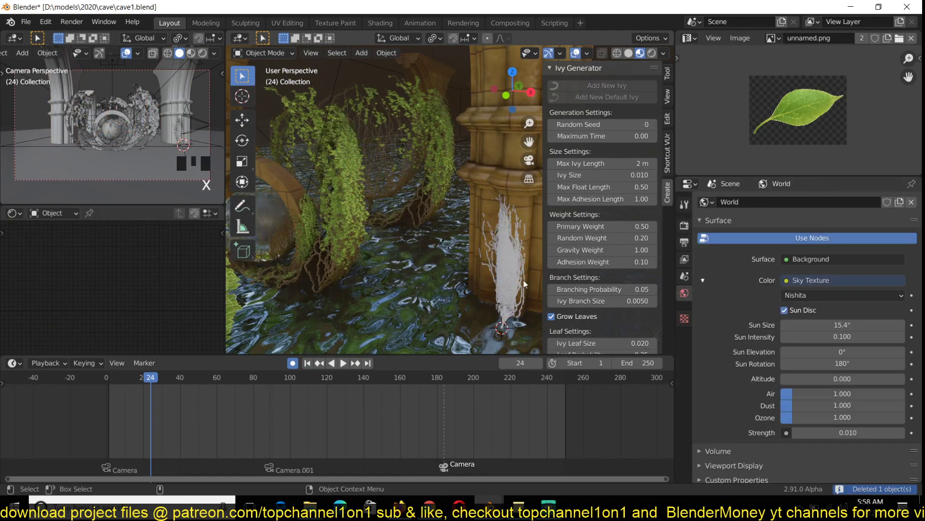
click(523, 285)
key(x)
click(515, 289)
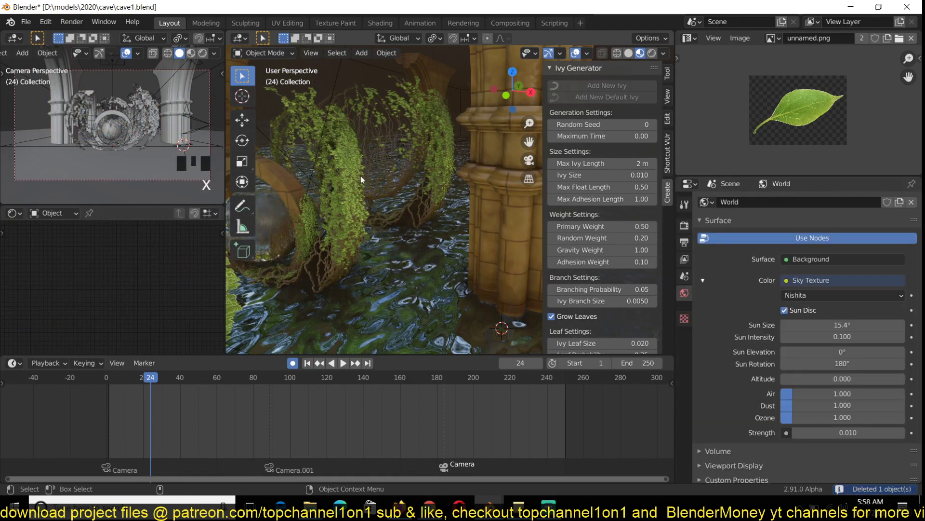
Step: Isolate the sphere inside the near ring and the water plane in local view, and deselect everything
scroll(410, 185, up, 5)
scroll(386, 193, up, 3)
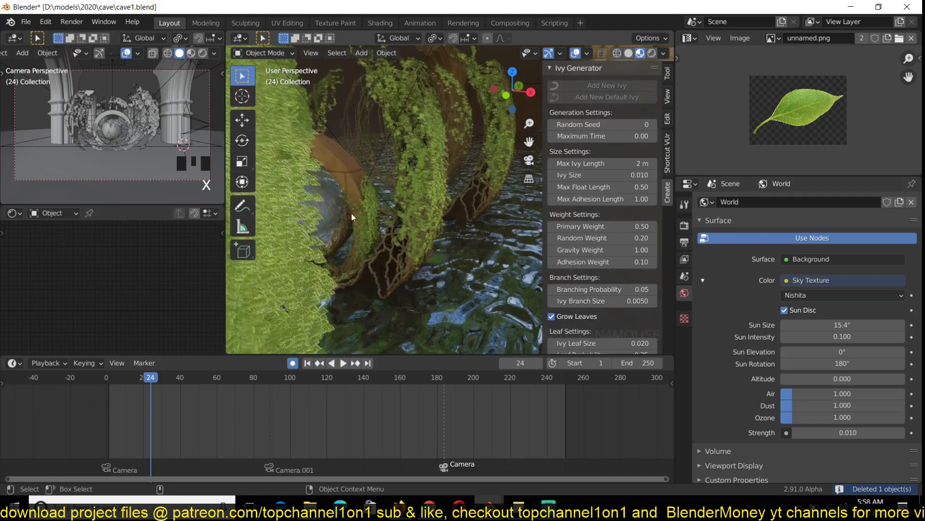
scroll(307, 225, down, 3)
click(305, 184)
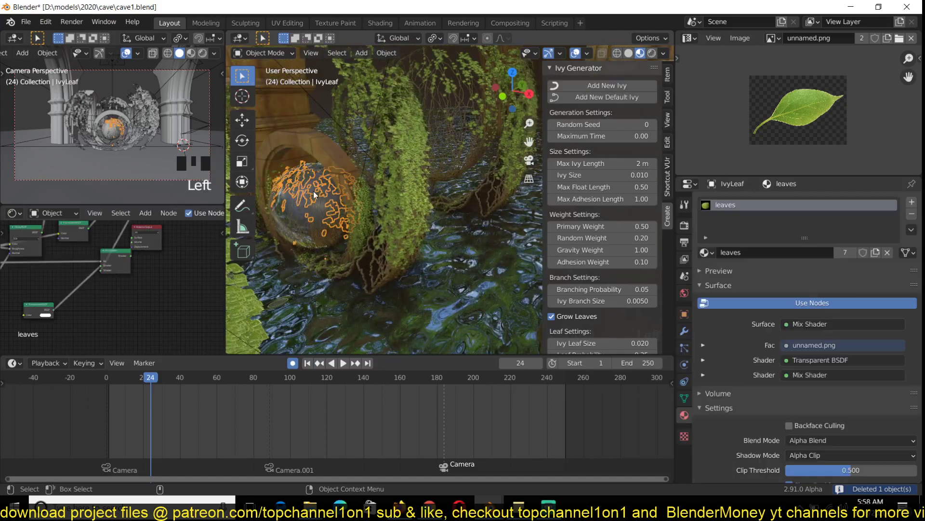
click(289, 222)
shift+click(415, 301)
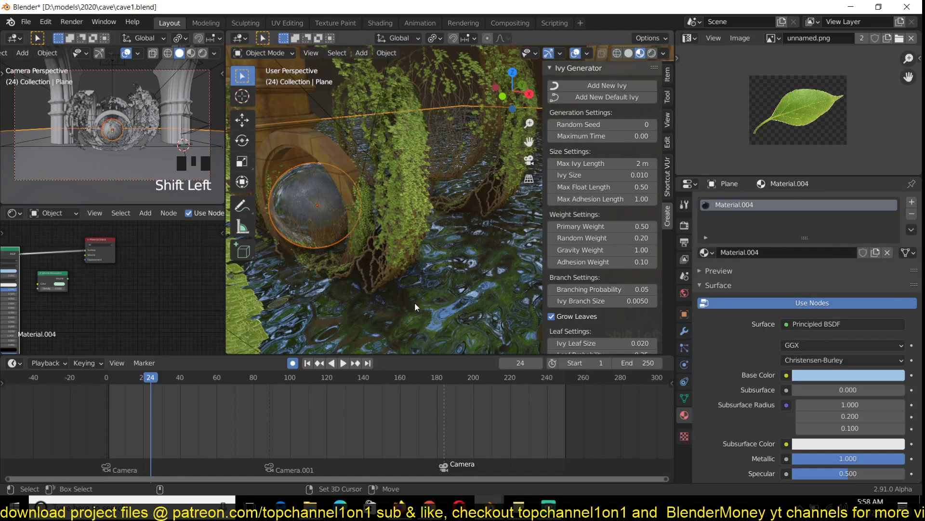
key(KP_Divide)
key(alt+a)
scroll(415, 302, up, 5)
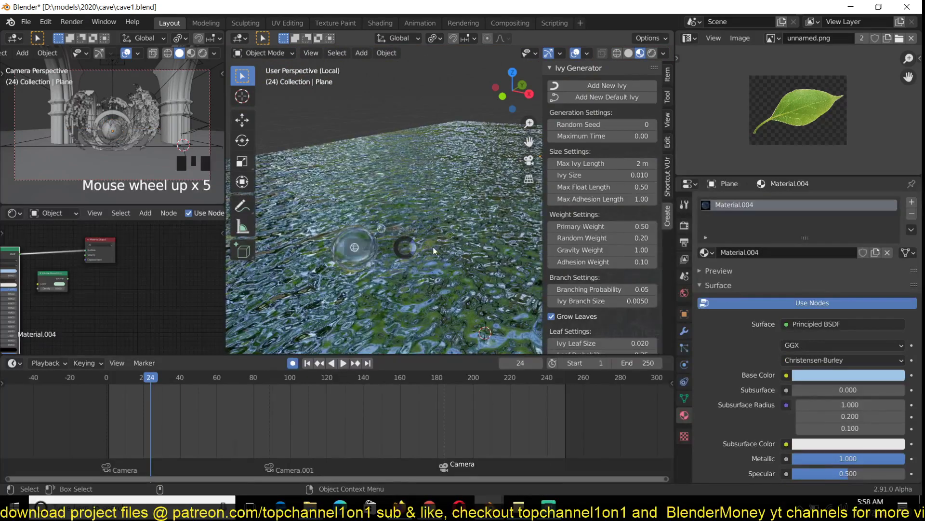
Step: Switch to solid shading, select the isolated sphere and place the 3D cursor on the plane just below it
key(z)
scroll(461, 241, up, 5)
click(341, 266)
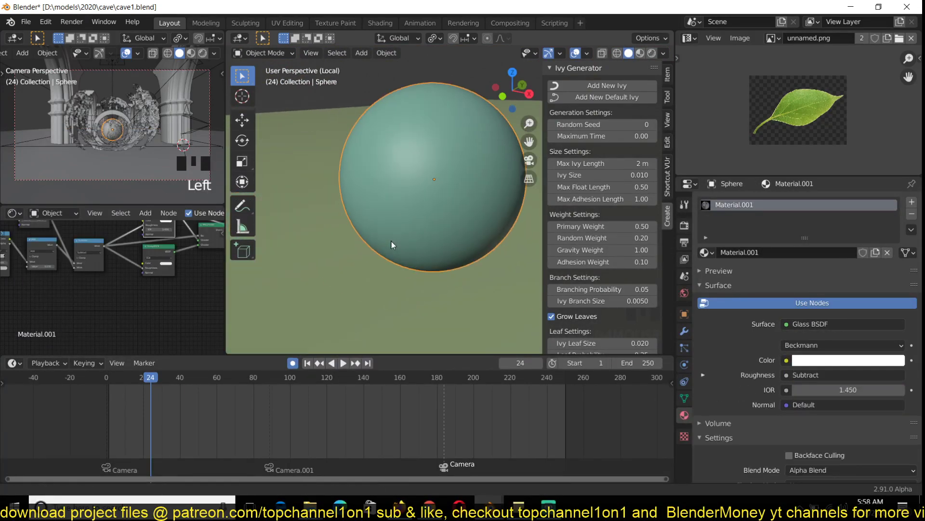
shift+right_click(416, 299)
scroll(433, 300, down, 5)
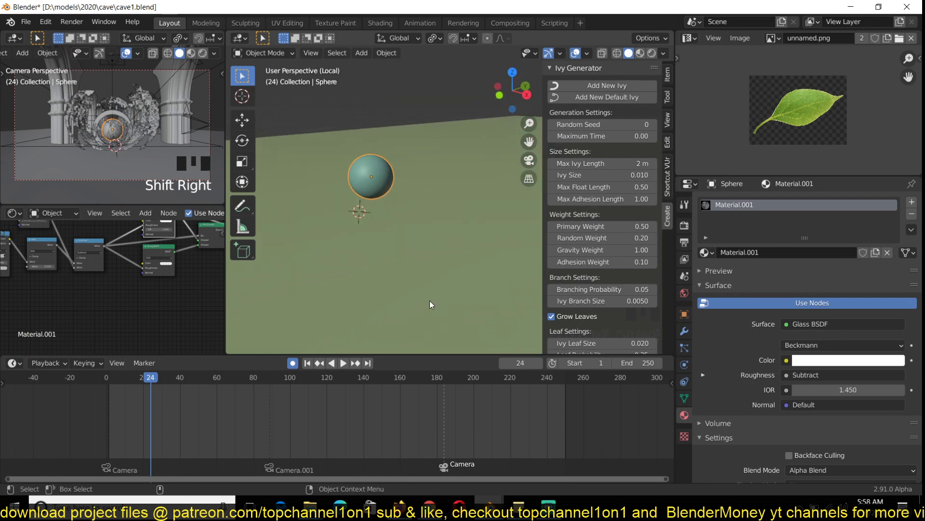
scroll(400, 289, up, 3)
shift+right_click(337, 248)
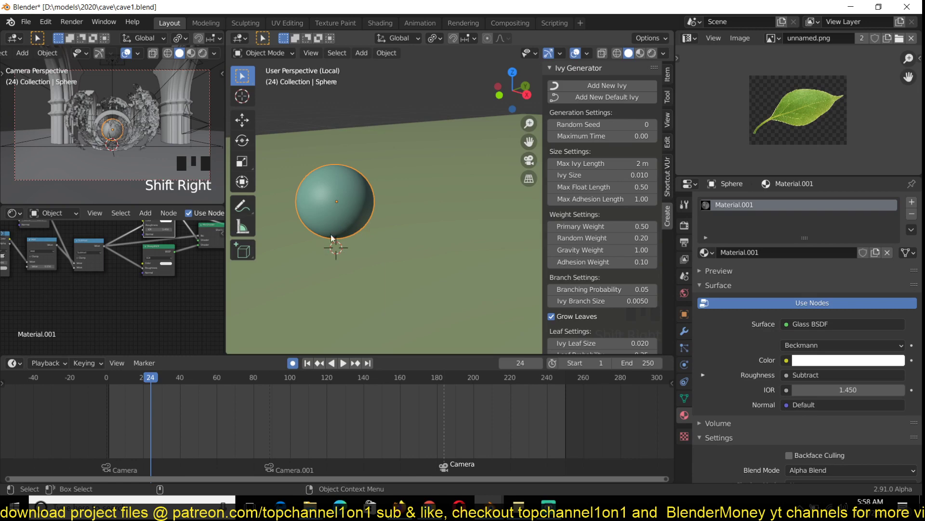
Step: Grow a new ivy on the isolated sphere from the 3D cursor
click(613, 86)
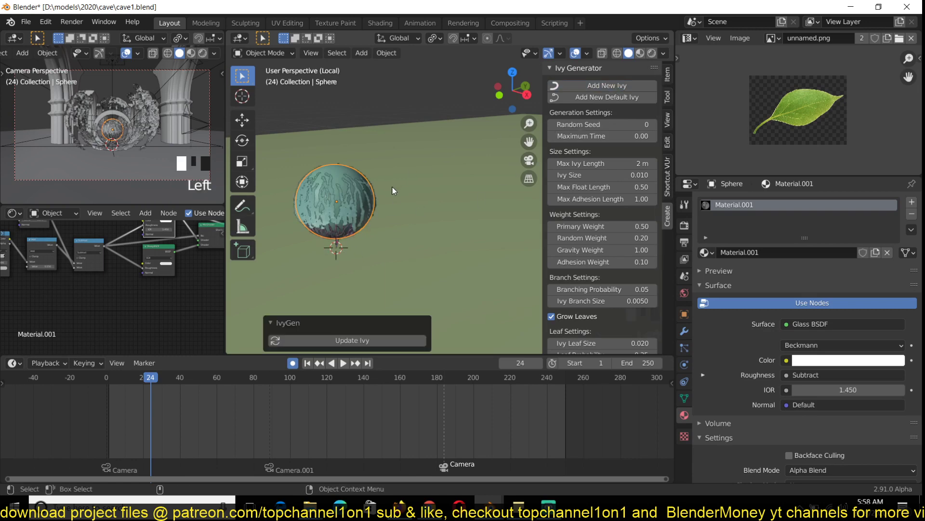
middle_drag(390, 195, 391, 238)
scroll(372, 207, up, 2)
scroll(347, 227, down, 3)
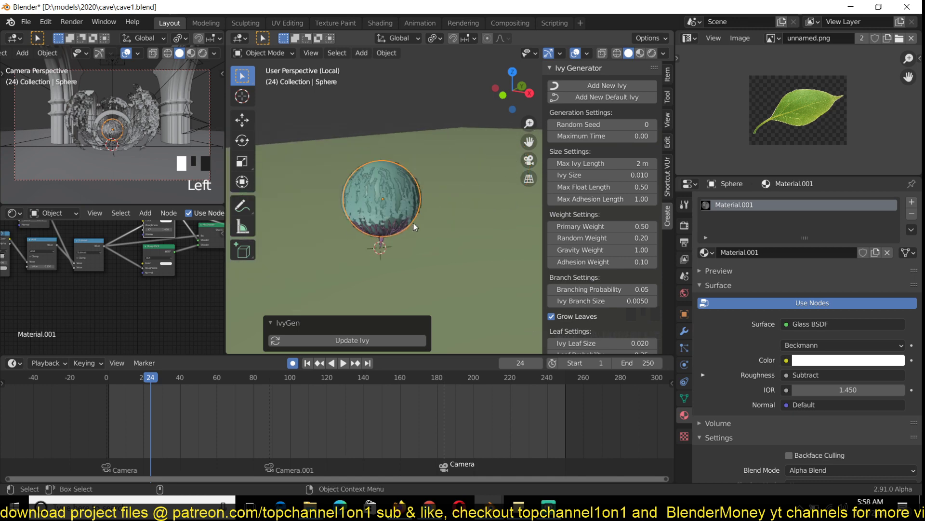
Step: Delete the ivy leaves and stem curve just grown on the isolated sphere
click(382, 241)
shift+click(381, 206)
key(x)
click(381, 206)
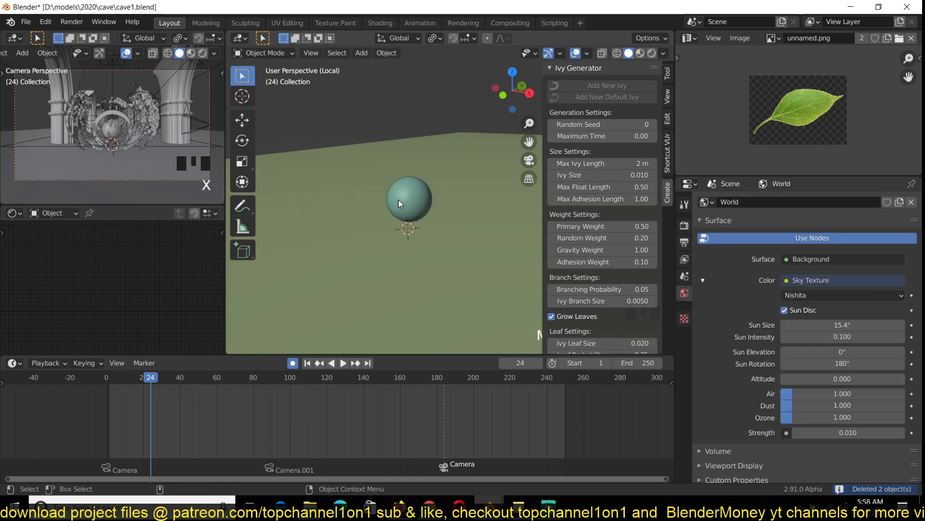
Step: Leave local view and select the existing ivy stems and leaves on the two spheres in turn to examine them
key(KP_Divide)
click(416, 204)
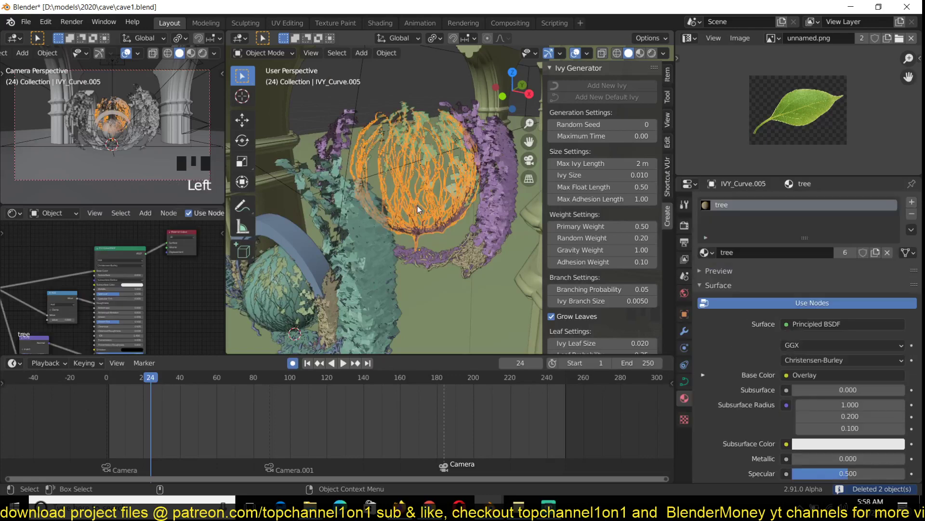
click(411, 189)
click(274, 305)
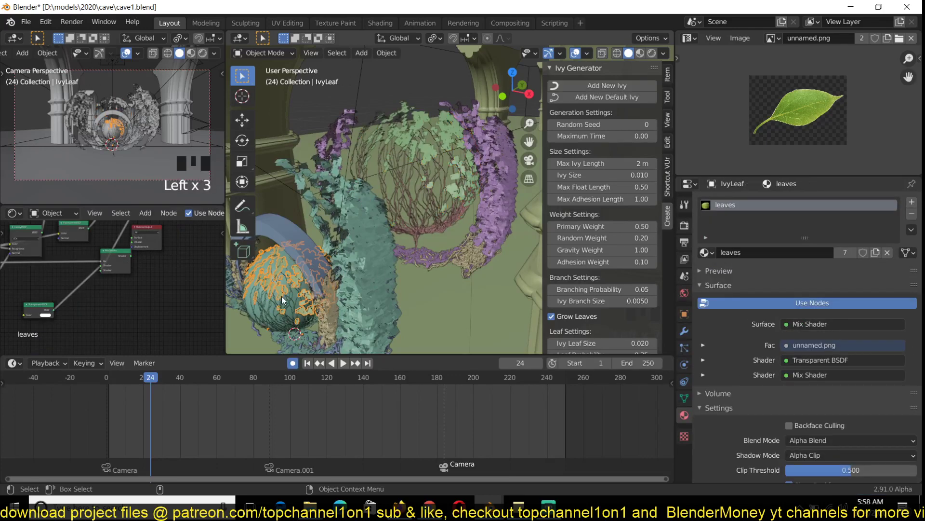
click(423, 126)
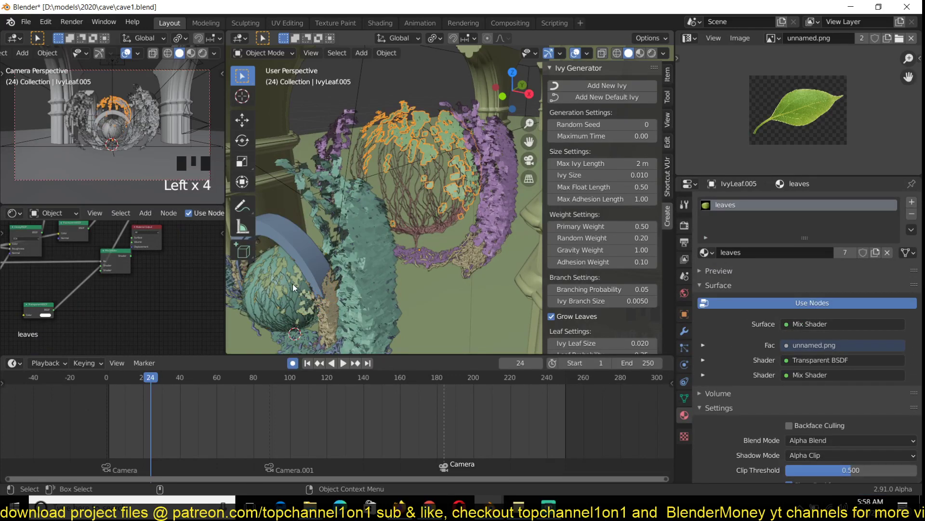
click(286, 271)
click(453, 207)
click(448, 208)
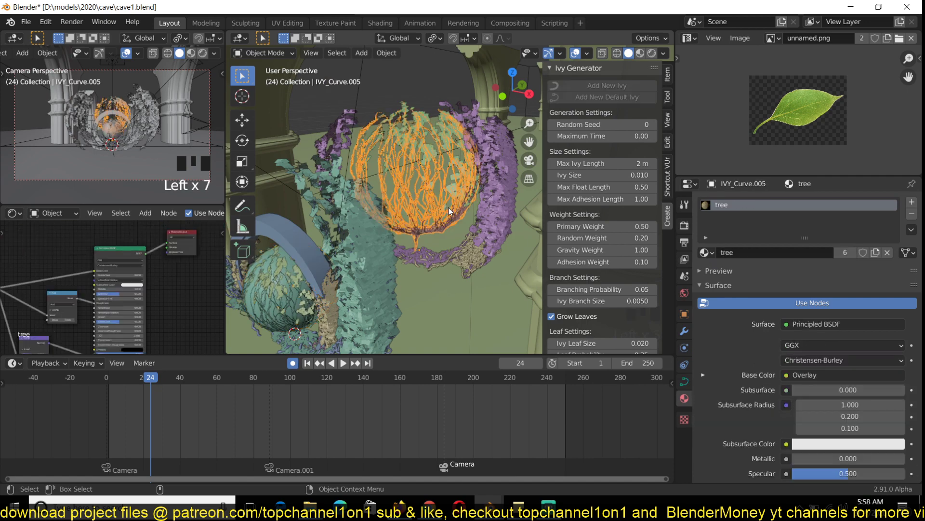
Step: Hide the ivy generator settings, return the 3D view to Material Preview shading and deselect everything
key(n)
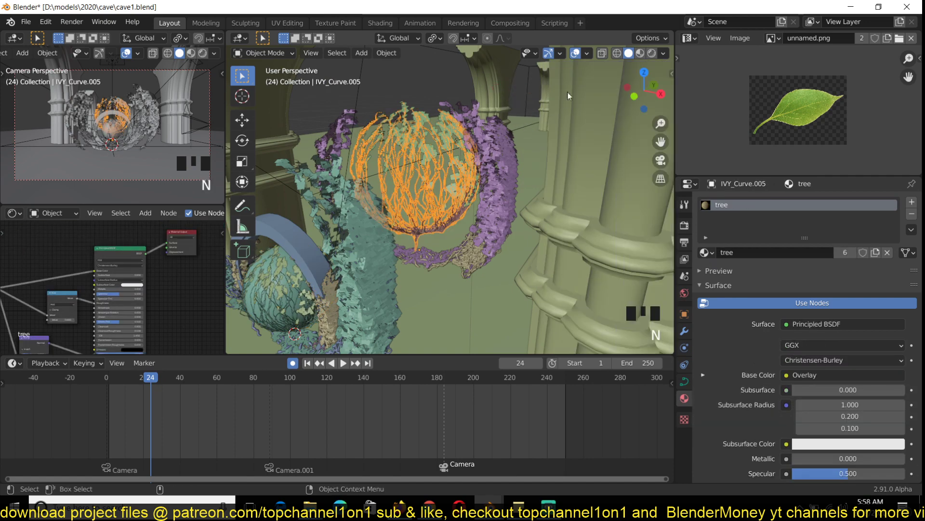
click(640, 53)
key(alt+a)
scroll(579, 114, down, 2)
key(shift+grave)
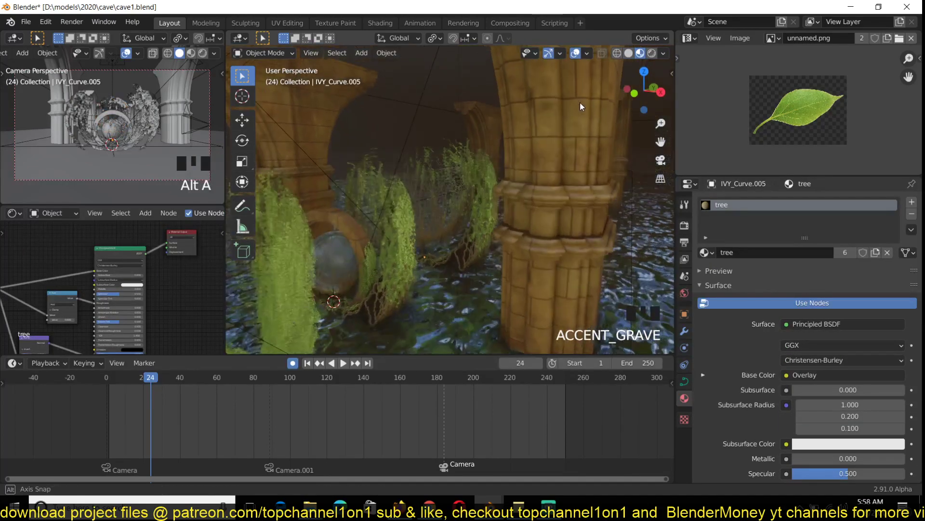
Step: Bring up the rendered image 0037.jpg of the cave for review
click(74, 22)
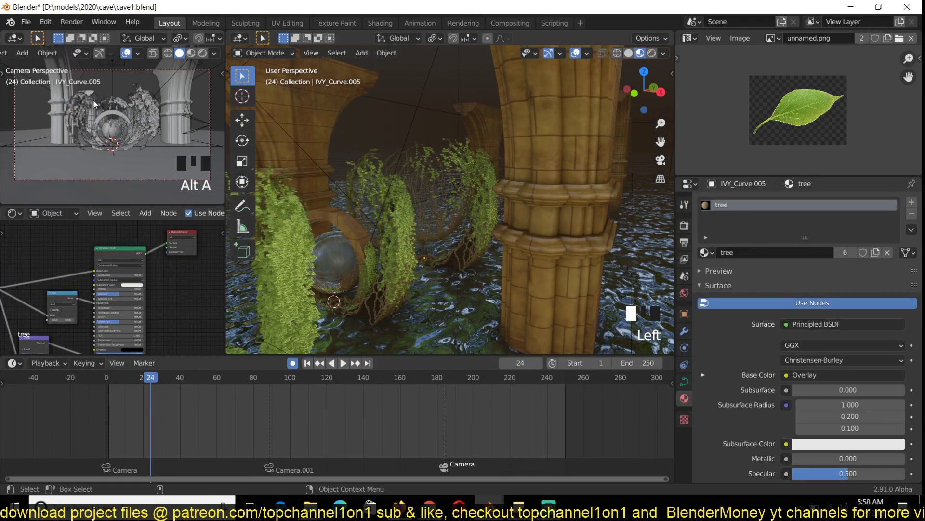
mouse_move(490, 506)
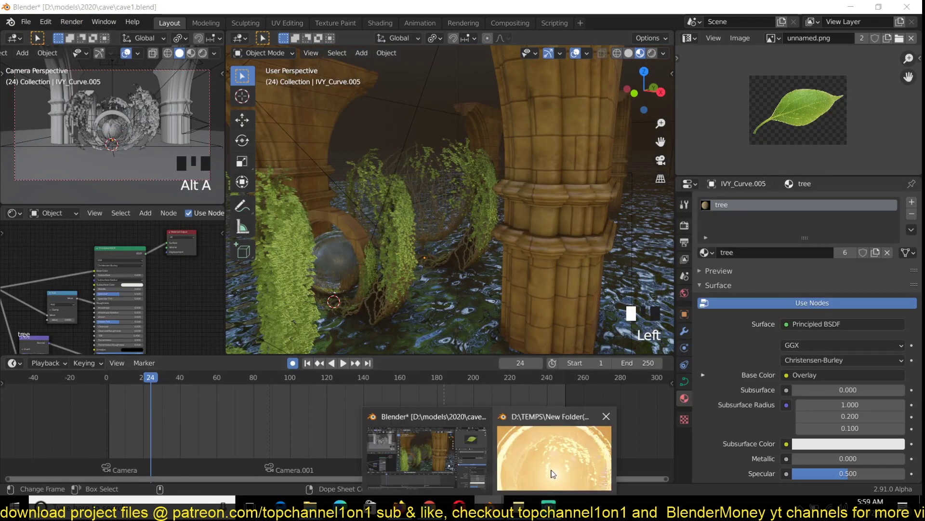
click(535, 424)
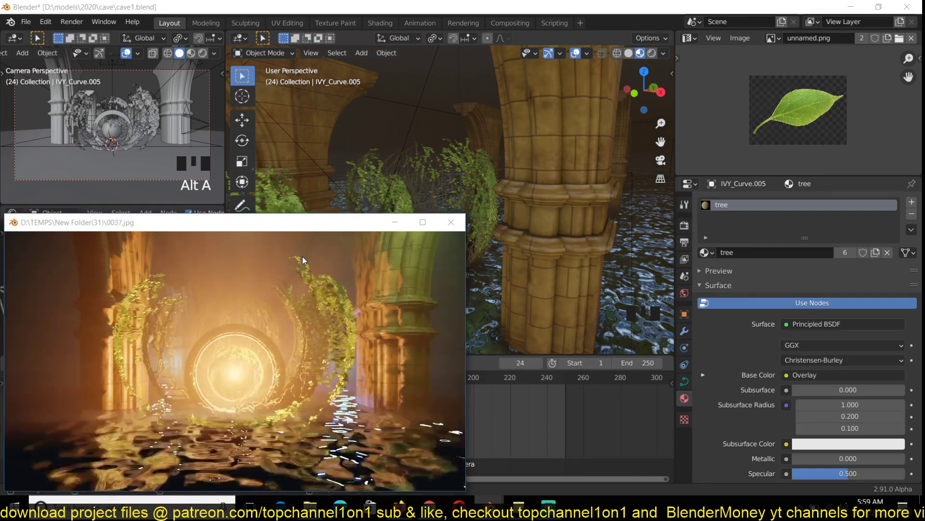